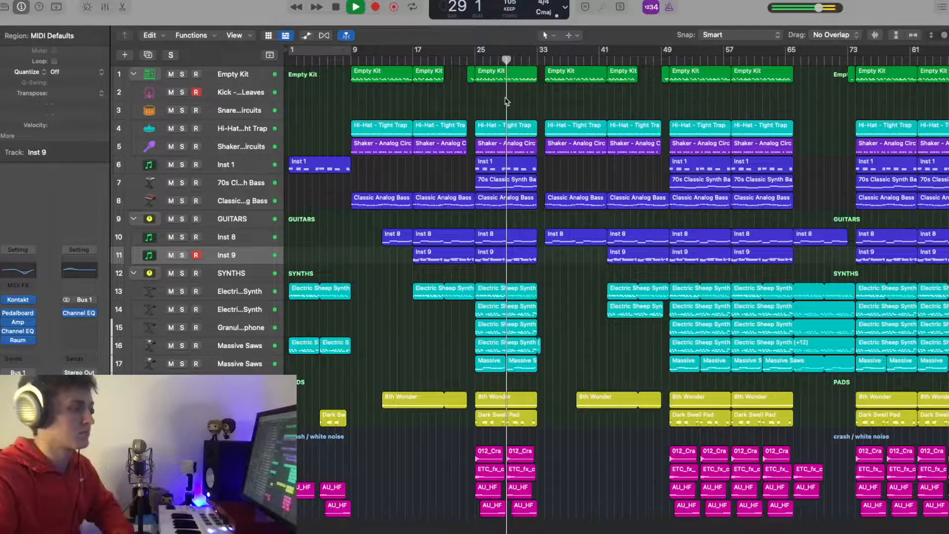
# Solo the Inst 8 and Inst 9 guitar tracks and play them from bar 25.
pyautogui.press('space')
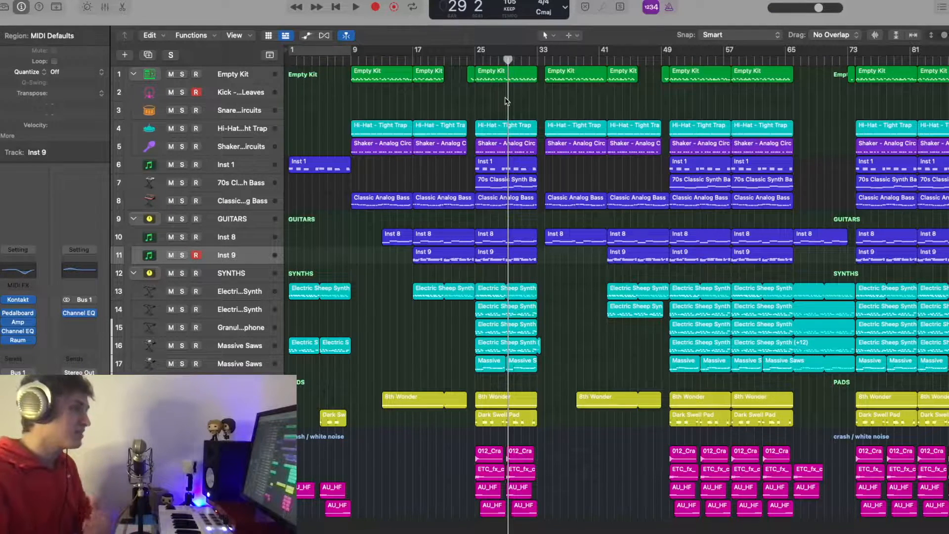
pyautogui.click(466, 60)
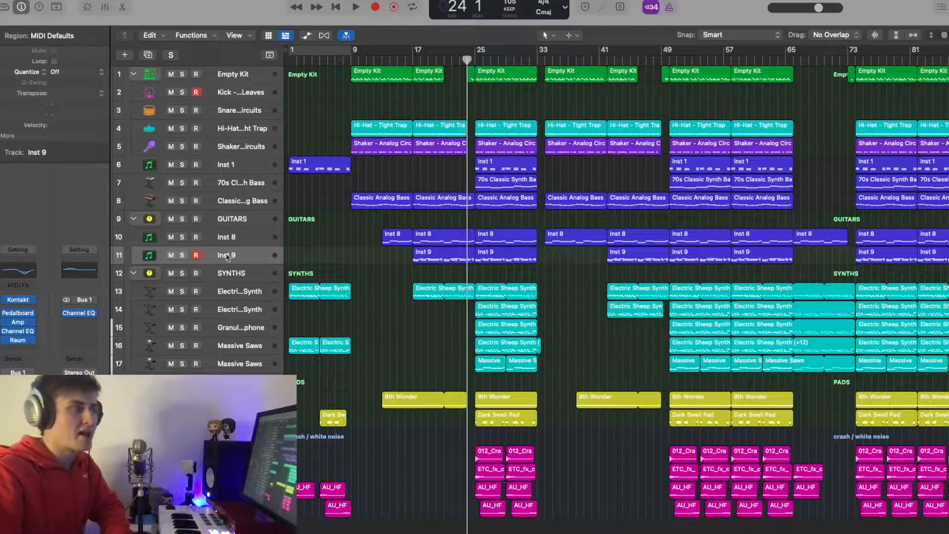
pyautogui.click(182, 237)
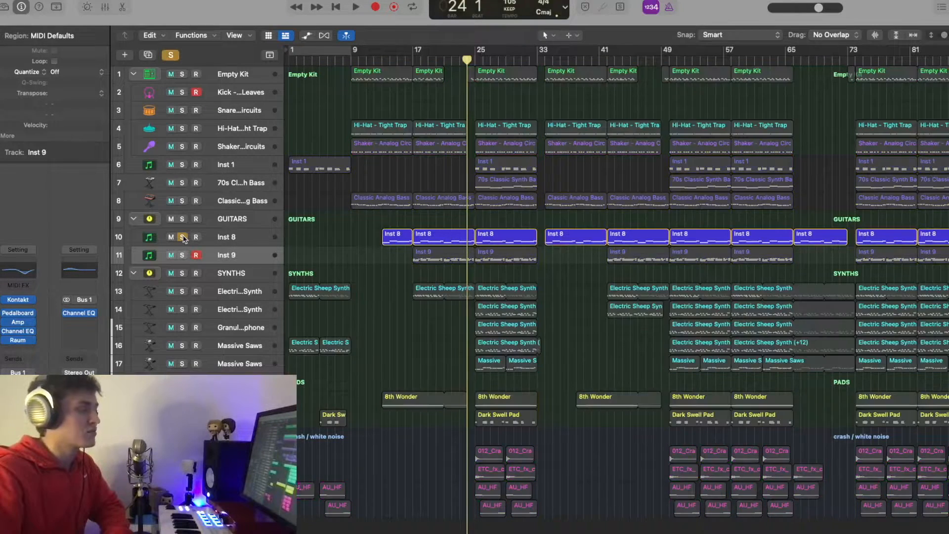
pyautogui.click(182, 254)
pyautogui.click(476, 60)
pyautogui.press('space')
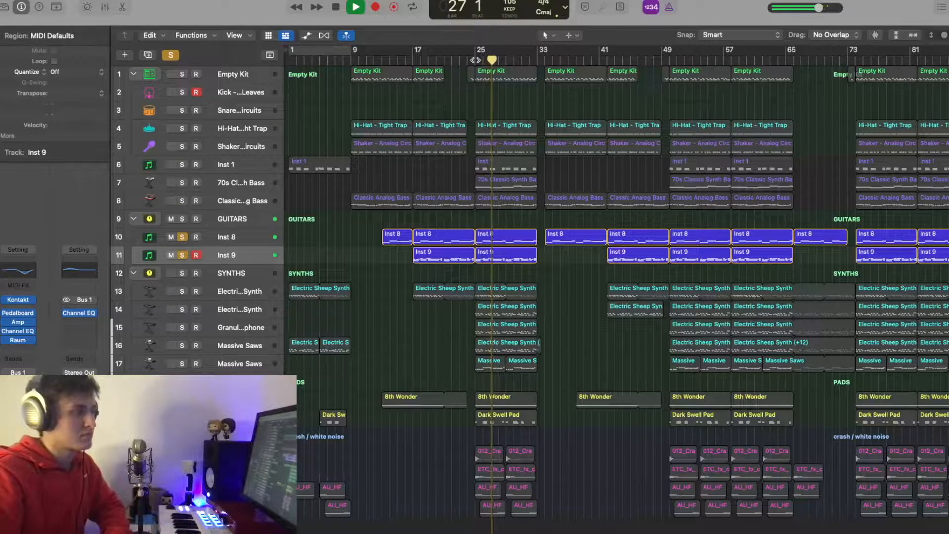
# Listen to Inst 9 without Inst 8, stop playback and clear the remaining solo.
pyautogui.click(183, 237)
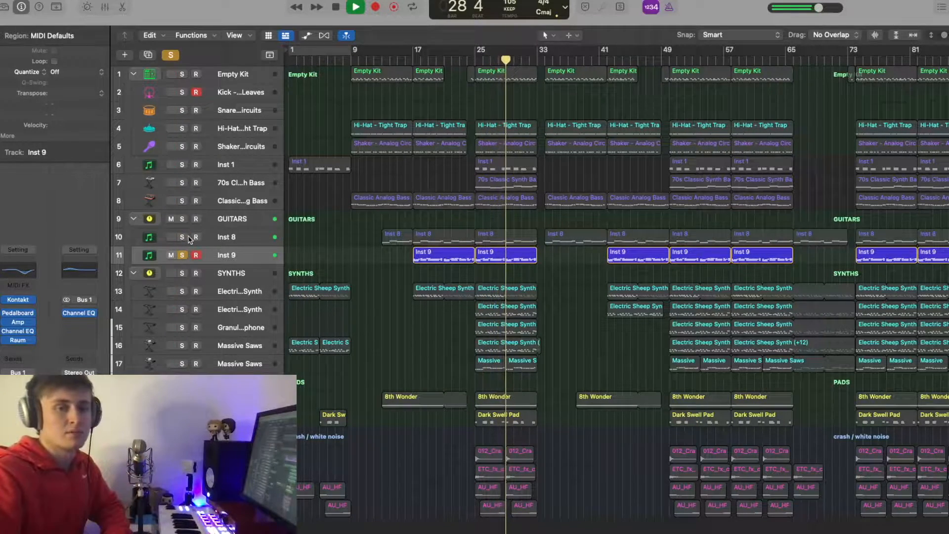
pyautogui.press('space')
pyautogui.click(182, 255)
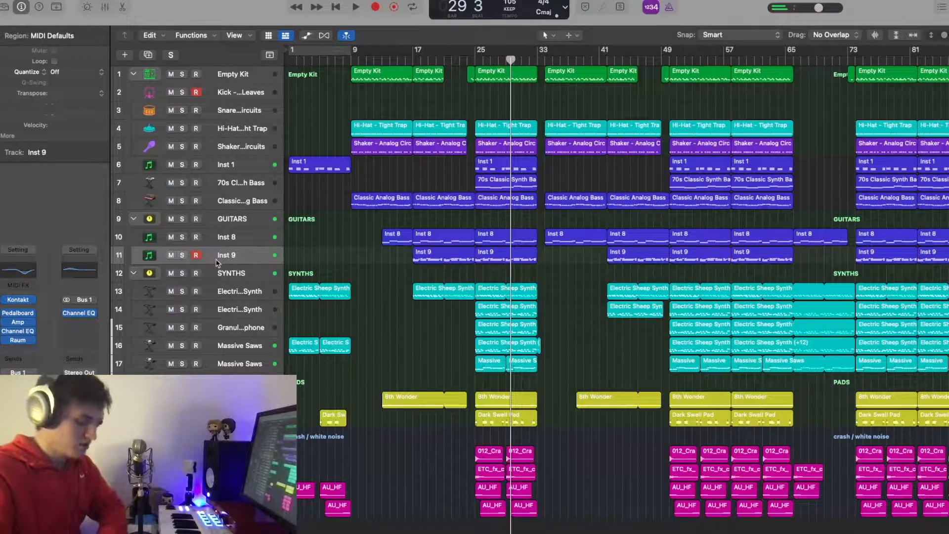
# Inspect the Kontakt instrument on the Inst 9 channel strip, closing the plug-in and the mixer when done.
pyautogui.press('x')
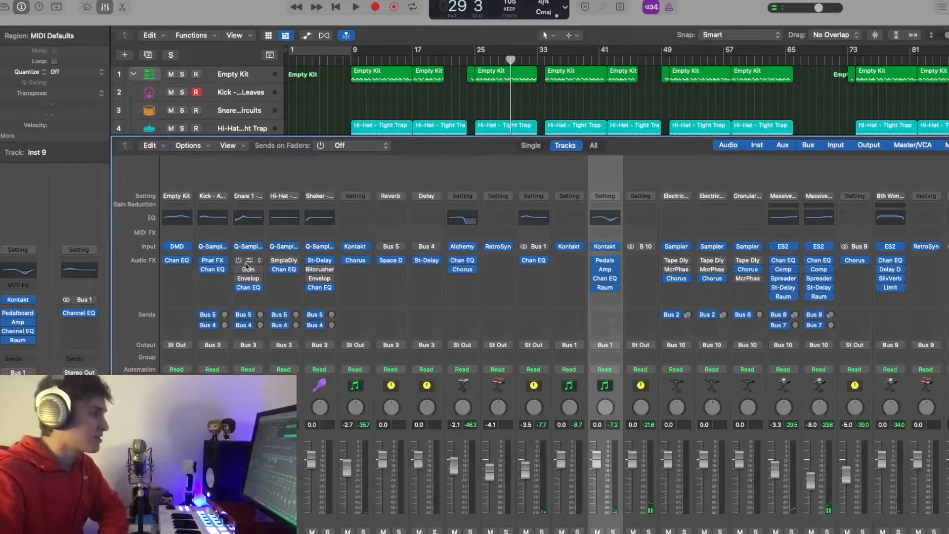
pyautogui.click(602, 246)
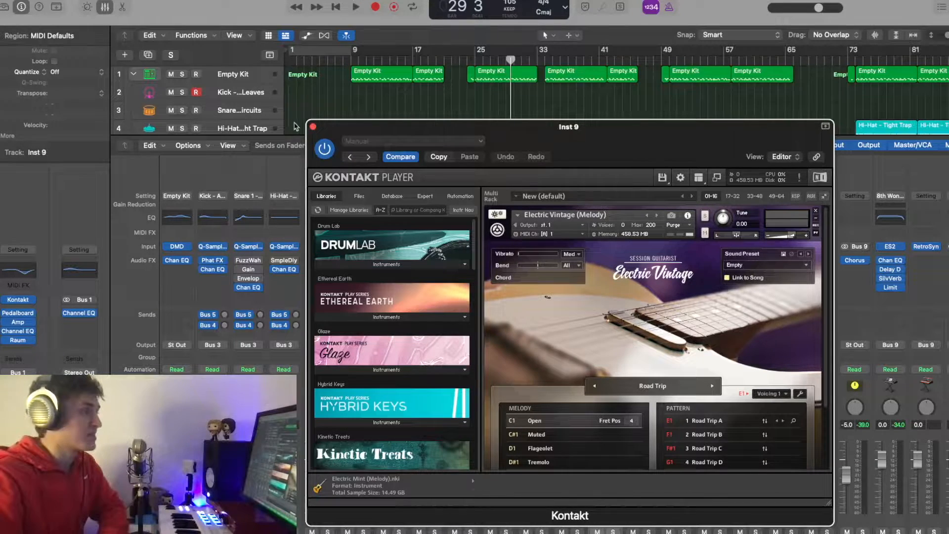
pyautogui.click(312, 127)
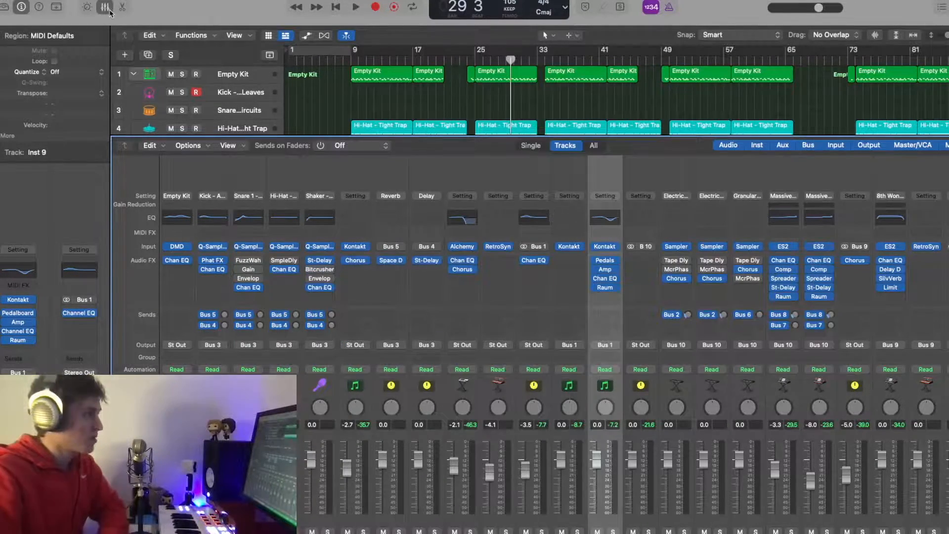
pyautogui.press('x')
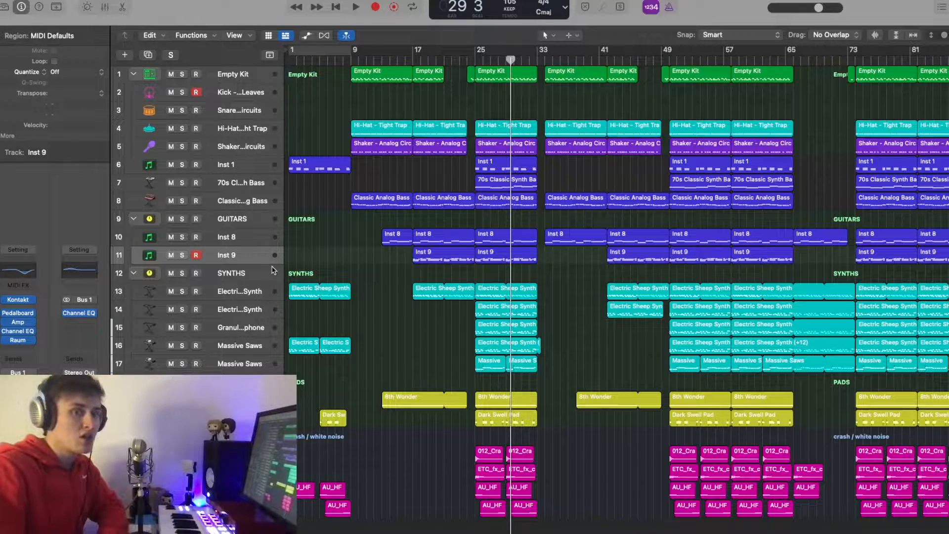
# Examine the Kontakt instrument and its sound controls on the Inst 1 track, closing the plug-in and the mixer when done.
pyautogui.click(251, 168)
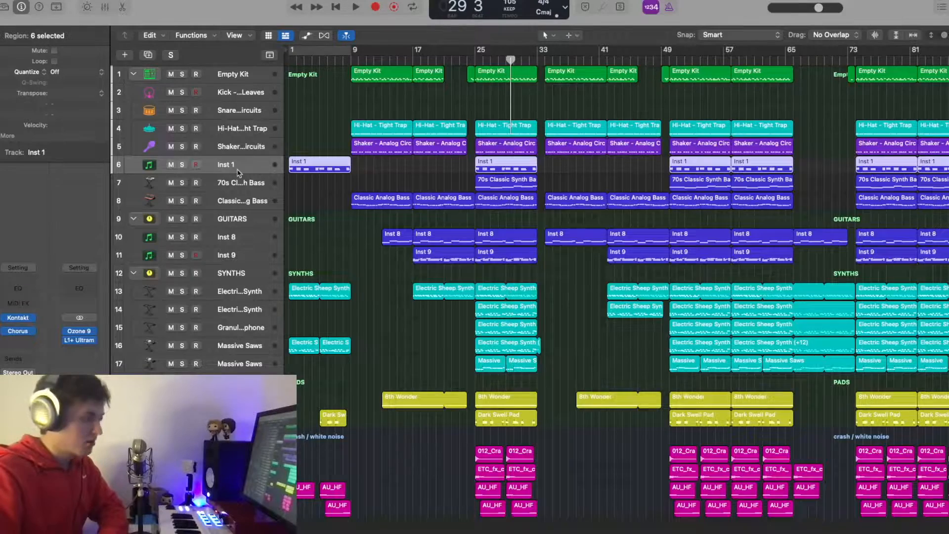
pyautogui.press('x')
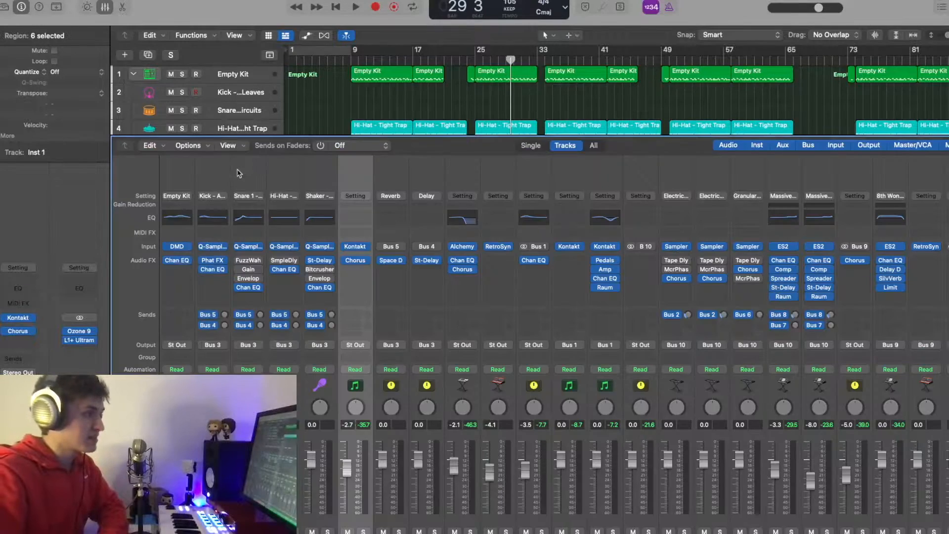
pyautogui.click(355, 248)
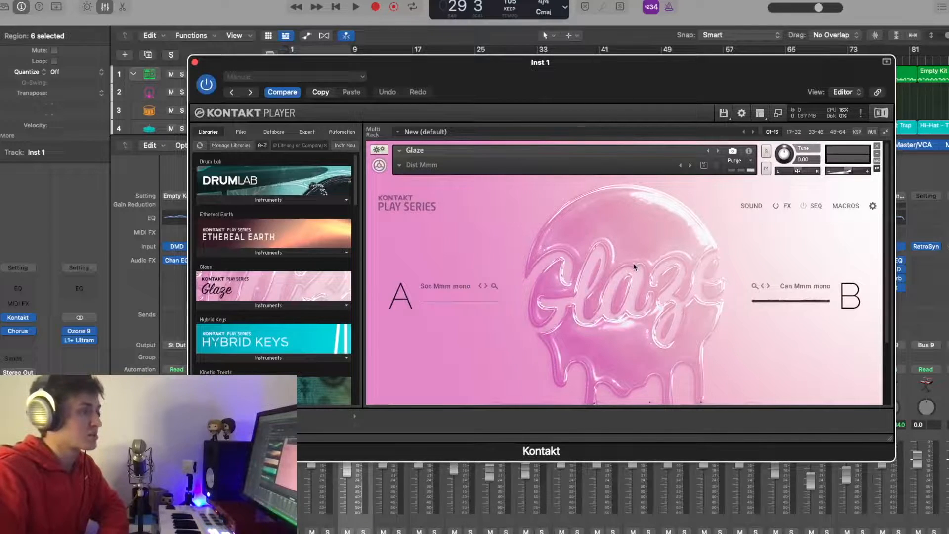
pyautogui.scroll(-4, 634, 266)
pyautogui.scroll(3, 636, 266)
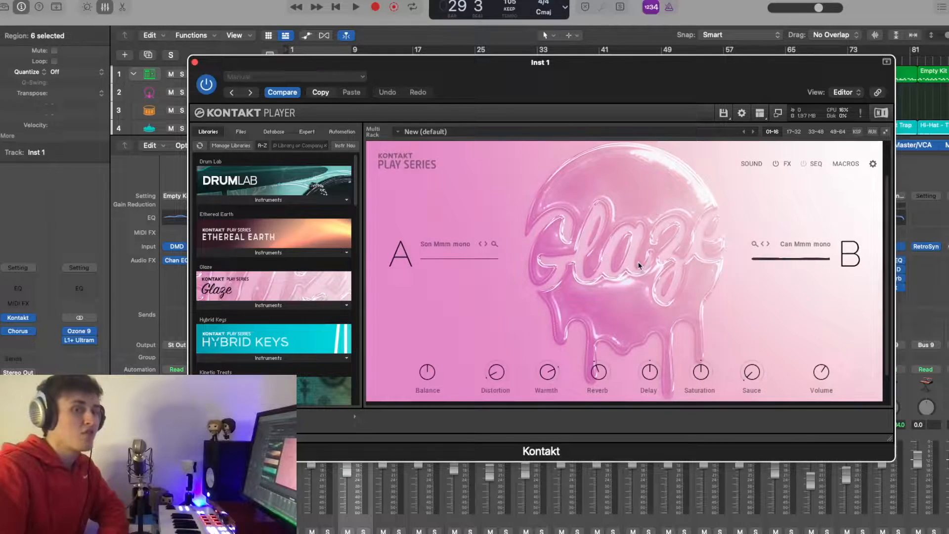
pyautogui.scroll(-3, 636, 266)
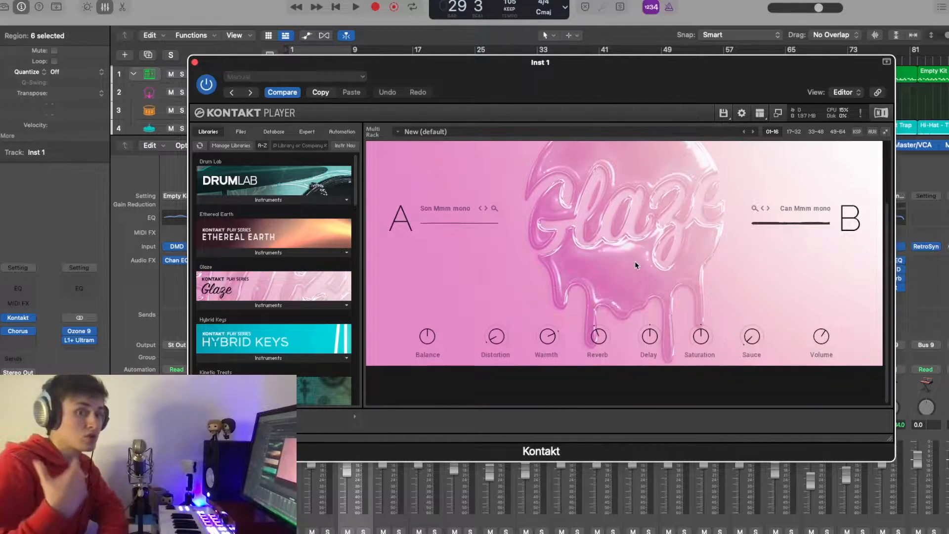
pyautogui.scroll(3, 635, 265)
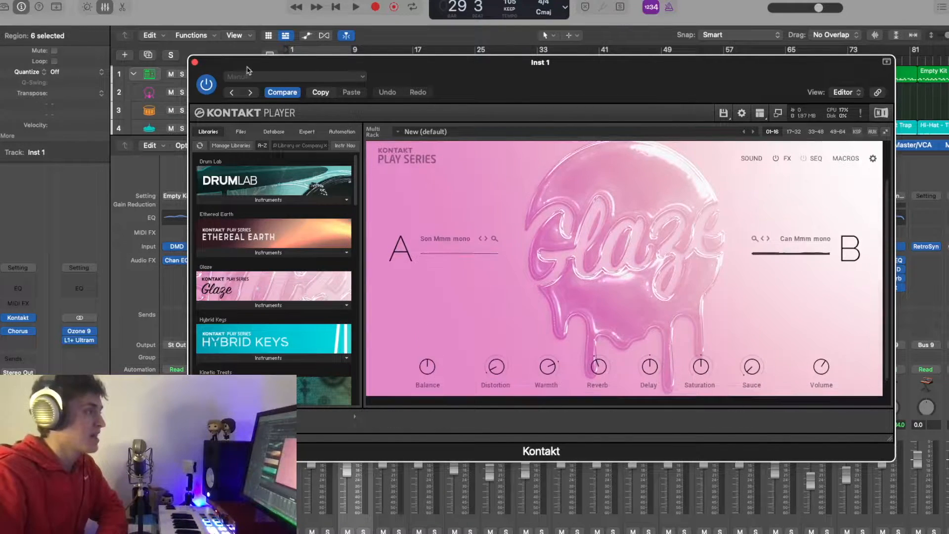
pyautogui.click(195, 63)
pyautogui.click(105, 7)
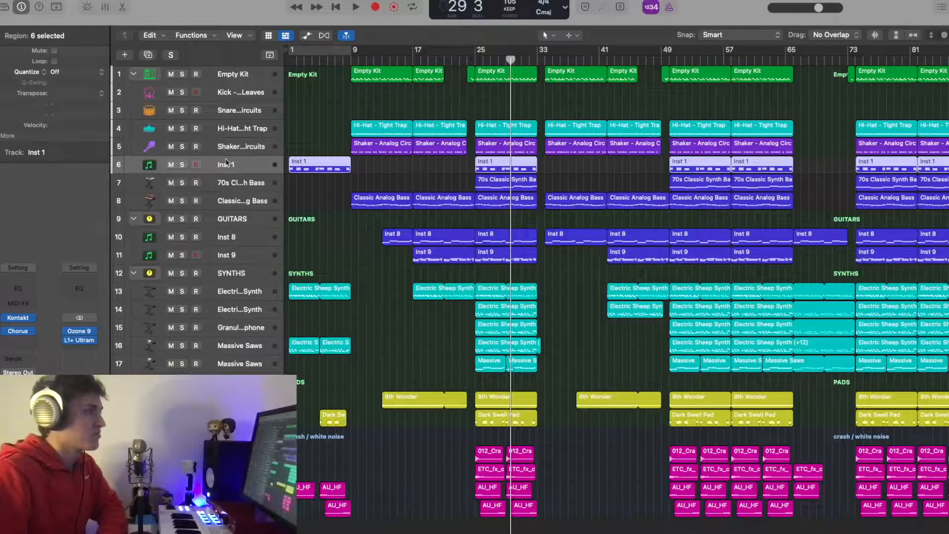
# Solo the Inst 1 track and audition it from bar 25.
pyautogui.click(182, 165)
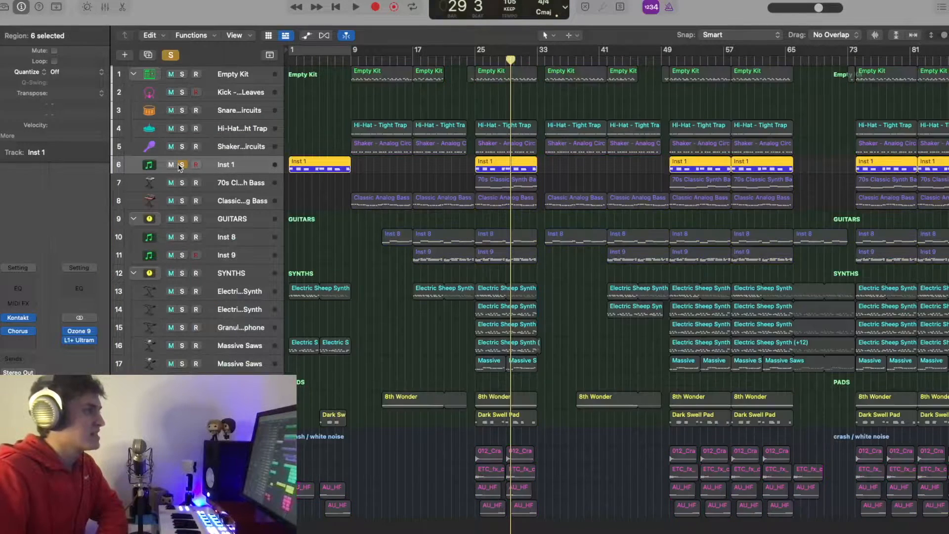
pyautogui.click(476, 59)
pyautogui.press('space')
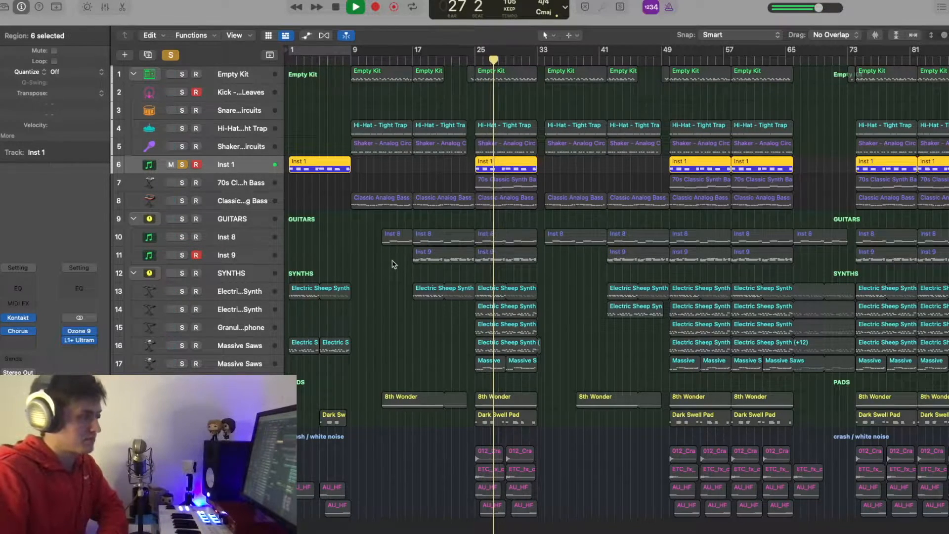
pyautogui.press('space')
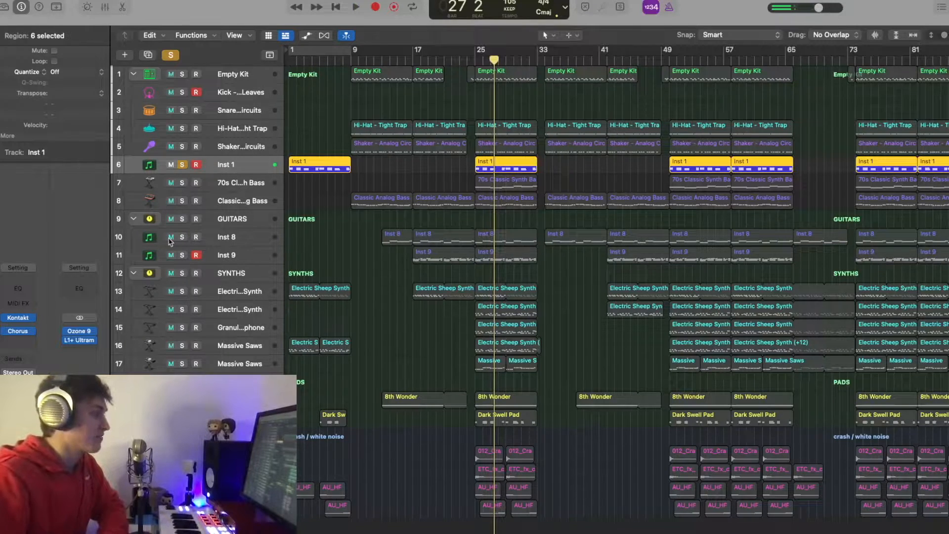
# Add the GUITARS stack to the solo and audition it together with Inst 1 from bar 25.
pyautogui.click(181, 219)
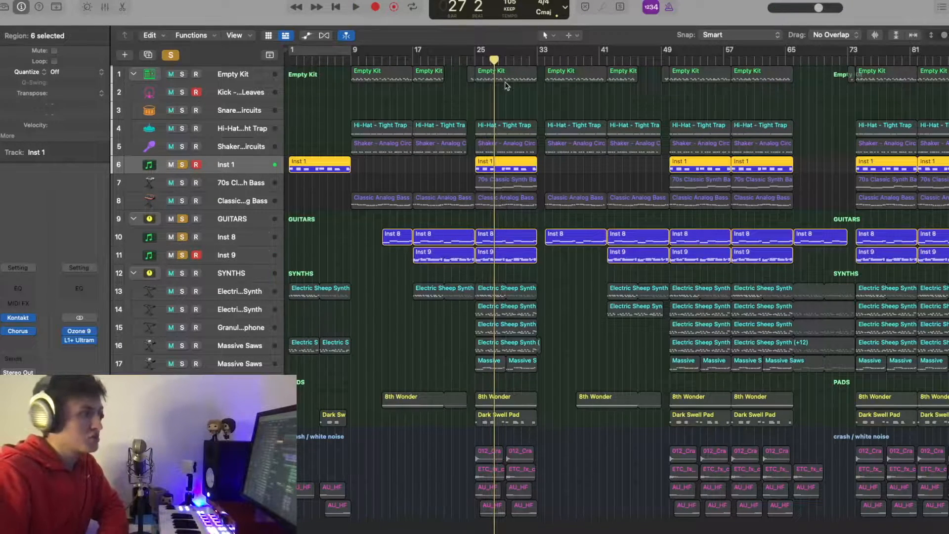
pyautogui.click(476, 59)
pyautogui.press('space')
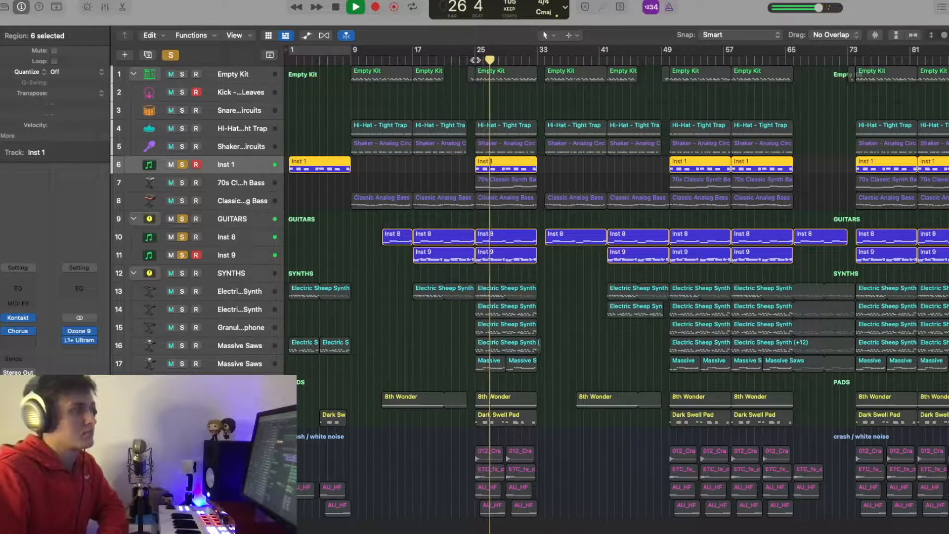
pyautogui.press('space')
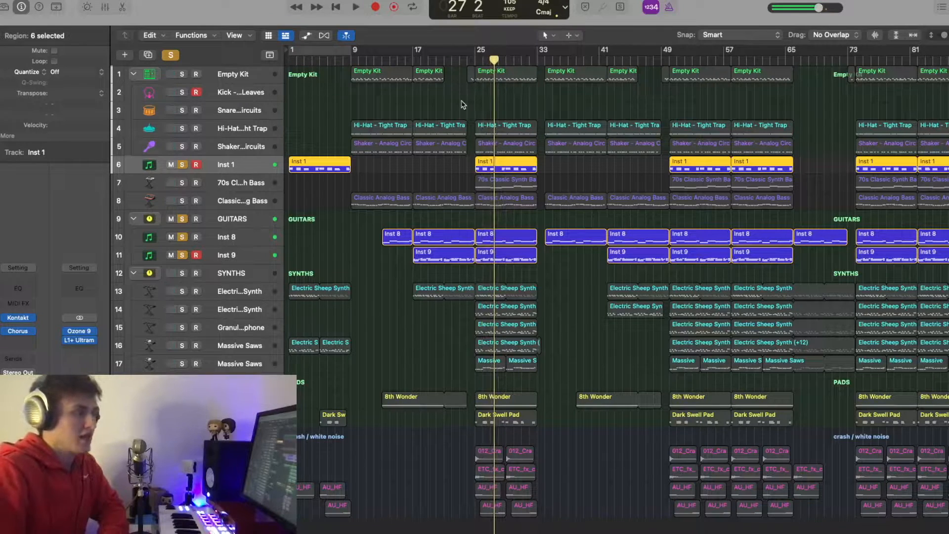
pyautogui.click(462, 104)
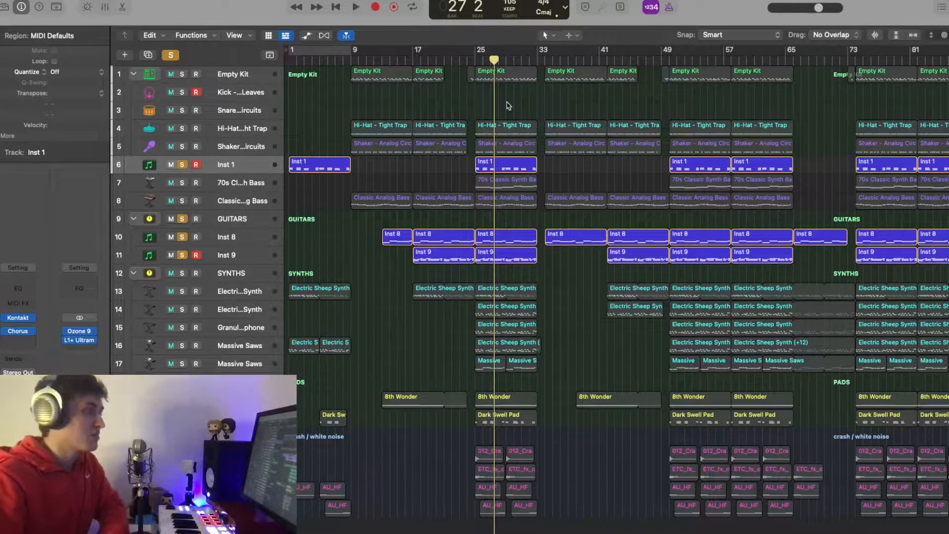
pyautogui.click(477, 58)
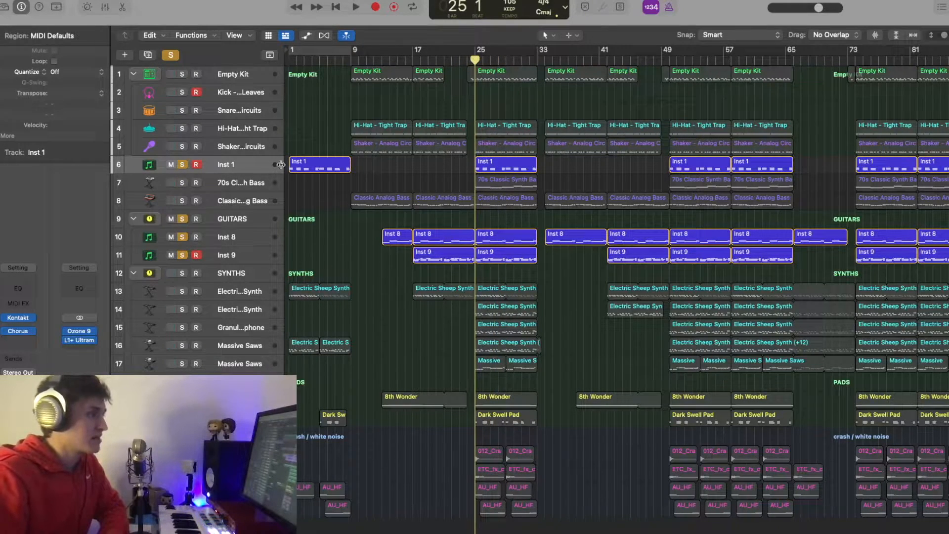
pyautogui.press('space')
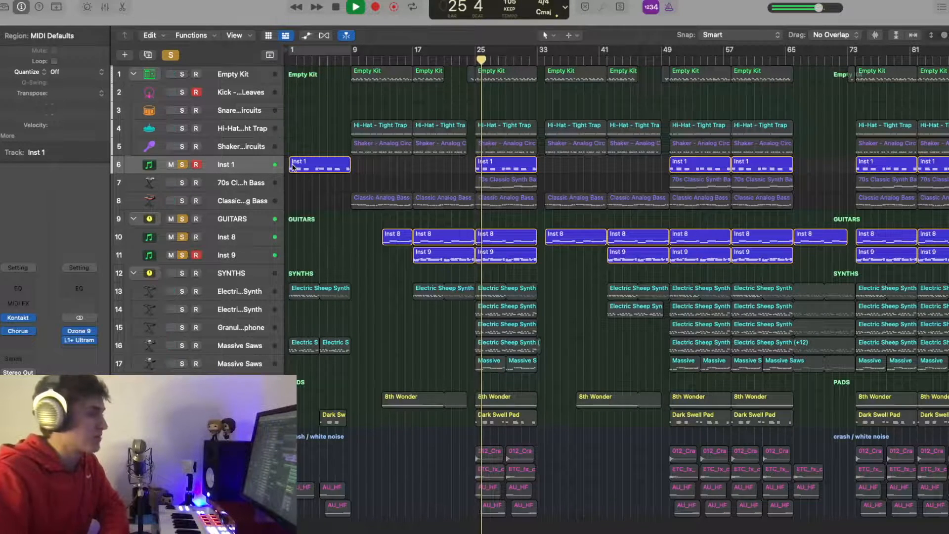
pyautogui.press('space')
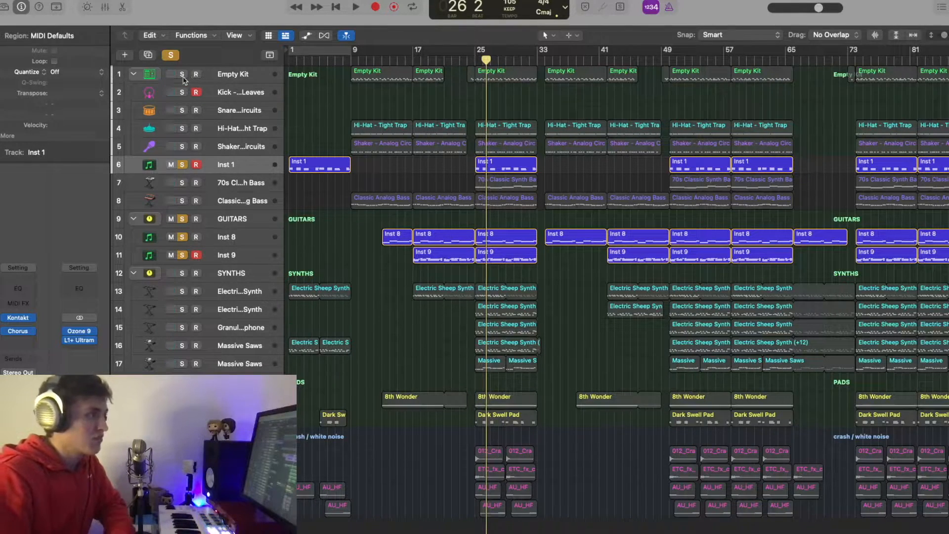
# Add the Empty Kit, kick, snare, hi-hat and shaker tracks to the solo and audition the mix from bar 25.
pyautogui.moveTo(180, 75); pyautogui.dragTo(182, 146)
pyautogui.moveTo(474, 60); pyautogui.dragTo(476, 60)
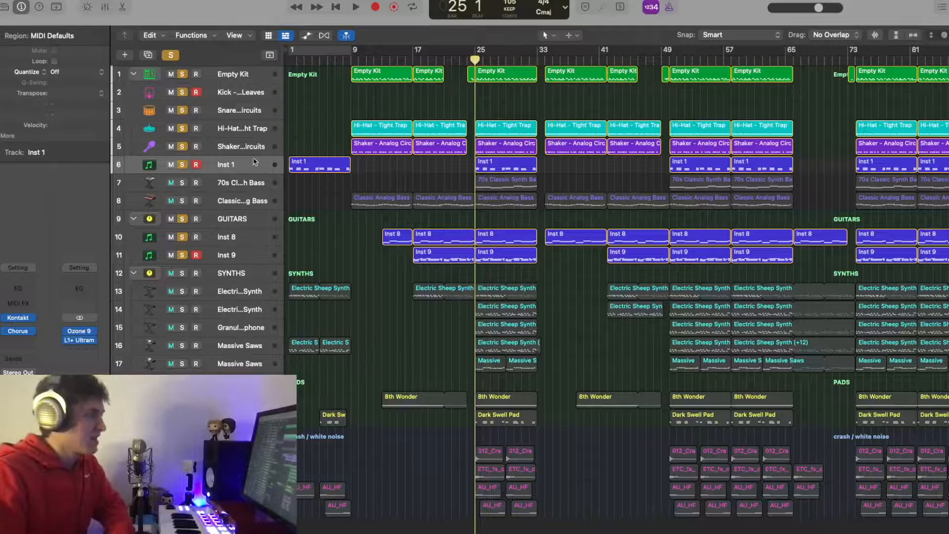
pyautogui.press('space')
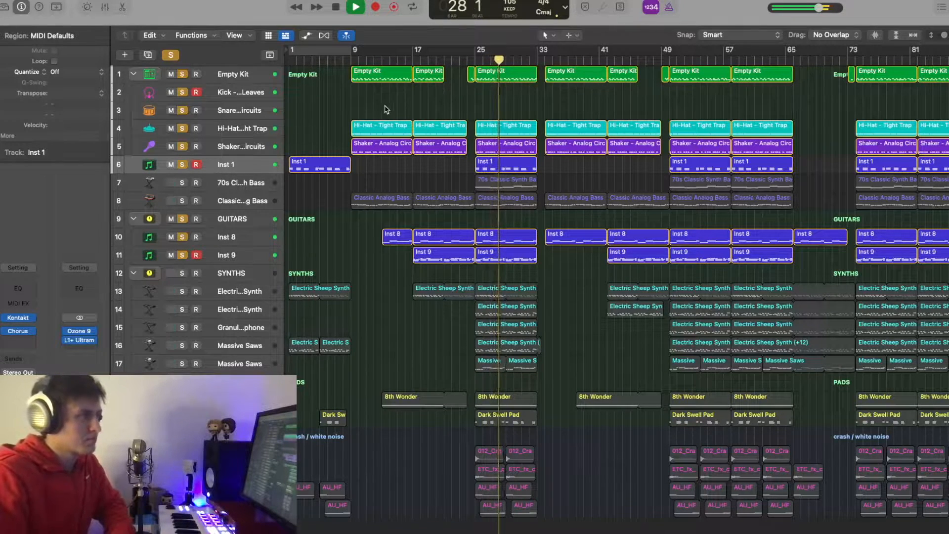
pyautogui.press('space')
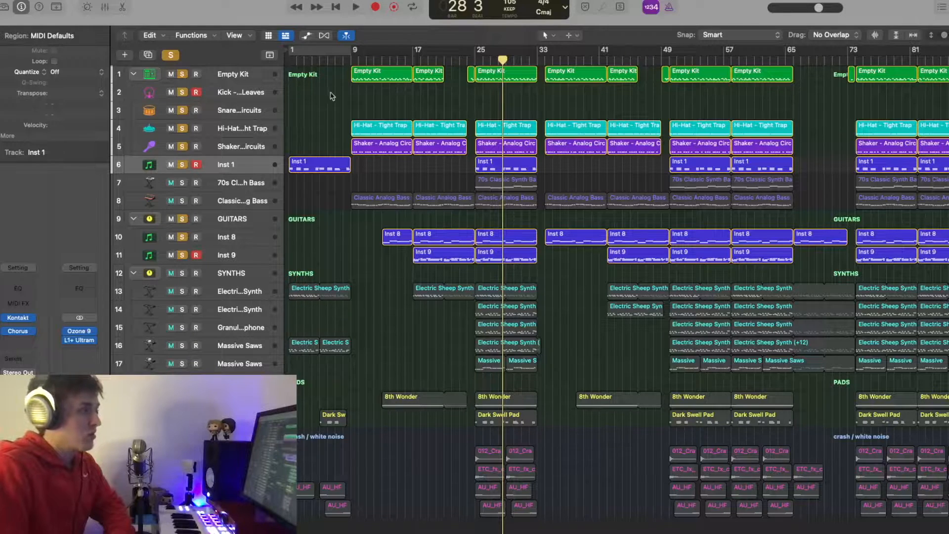
# Show the library for the Empty Kit track and browse its Electronic Drum Kit patches.
pyautogui.click(227, 78)
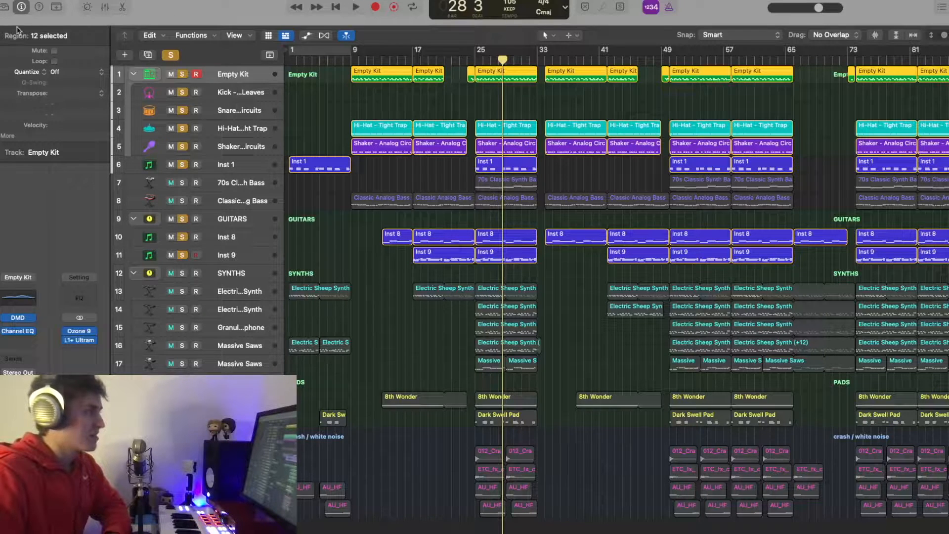
pyautogui.click(4, 7)
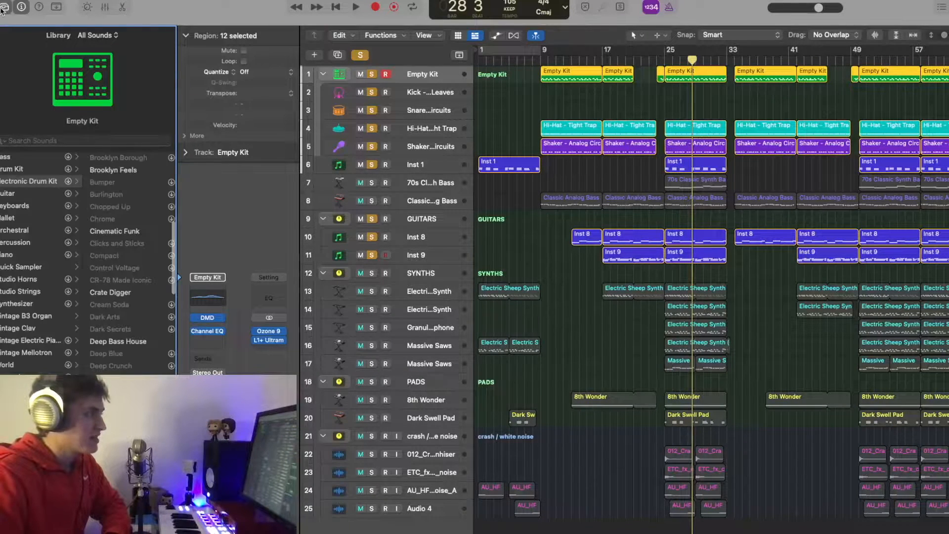
pyautogui.scroll(-5, 105, 213)
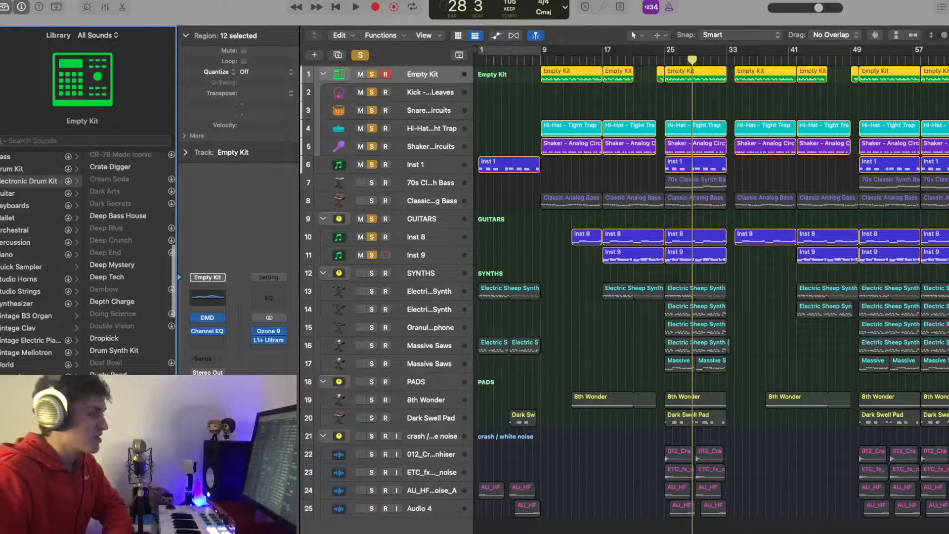
# Hide the inspector and examine the Empty Kit's Drum Machine Designer instrument from its mixer channel.
pyautogui.click(22, 7)
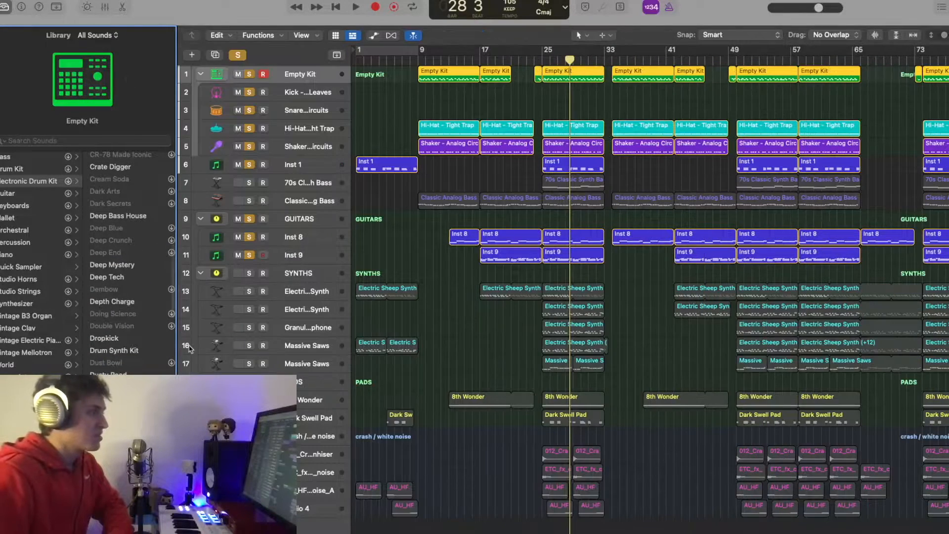
pyautogui.press('x')
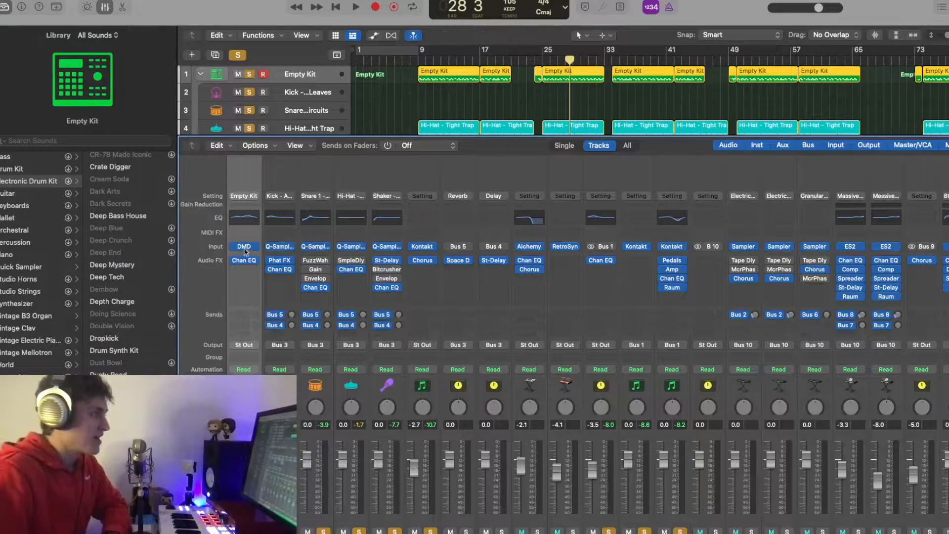
pyautogui.click(244, 246)
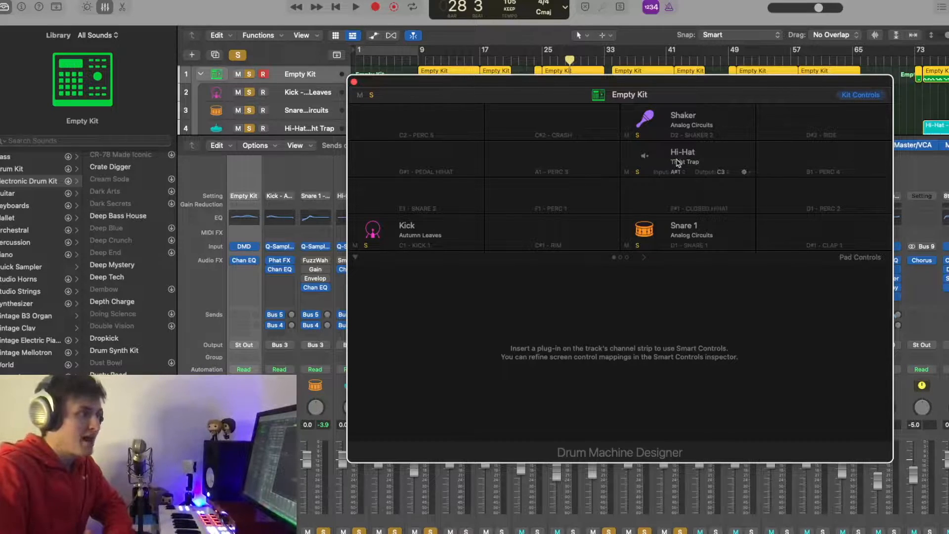
pyautogui.click(354, 82)
pyautogui.click(104, 7)
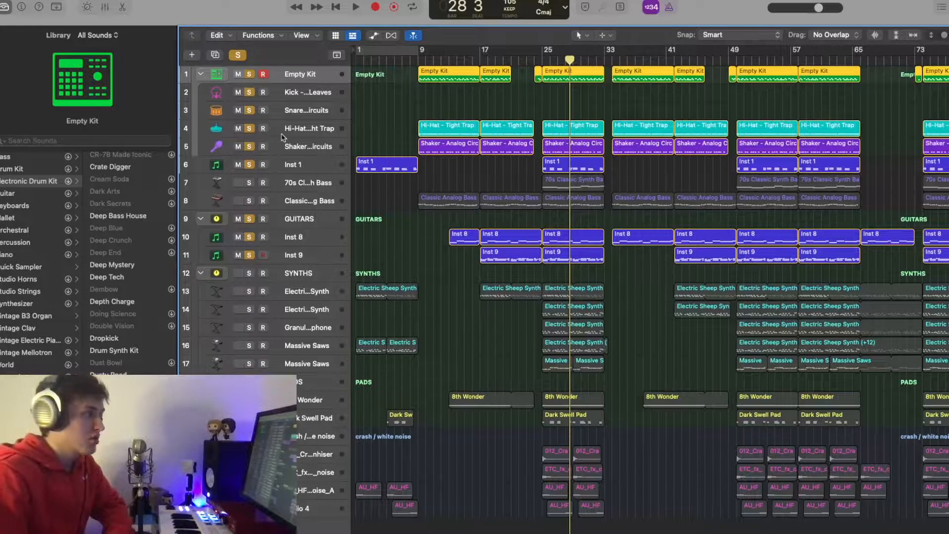
# Audition the soloed drum, Inst 1 and guitar tracks from just before bar 25.
pyautogui.click(539, 62)
pyautogui.press('space')
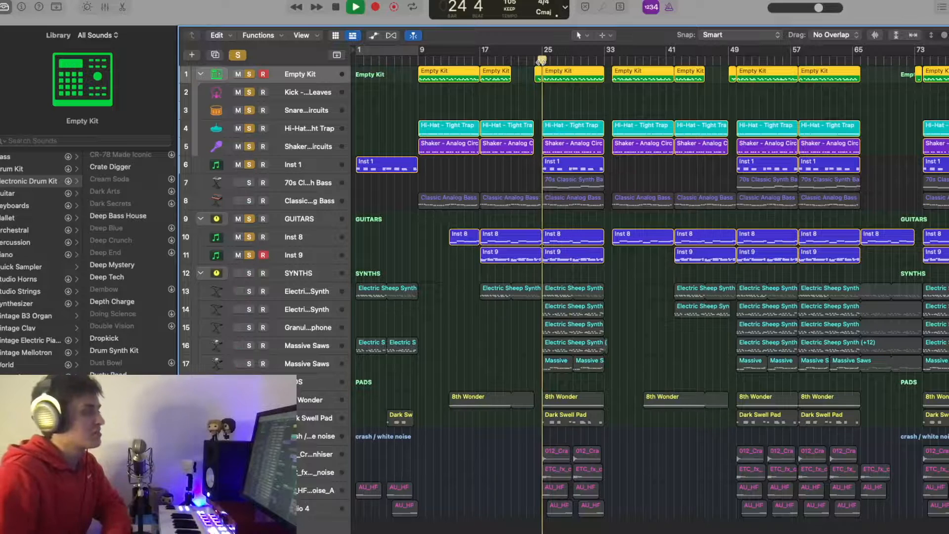
pyautogui.press('space')
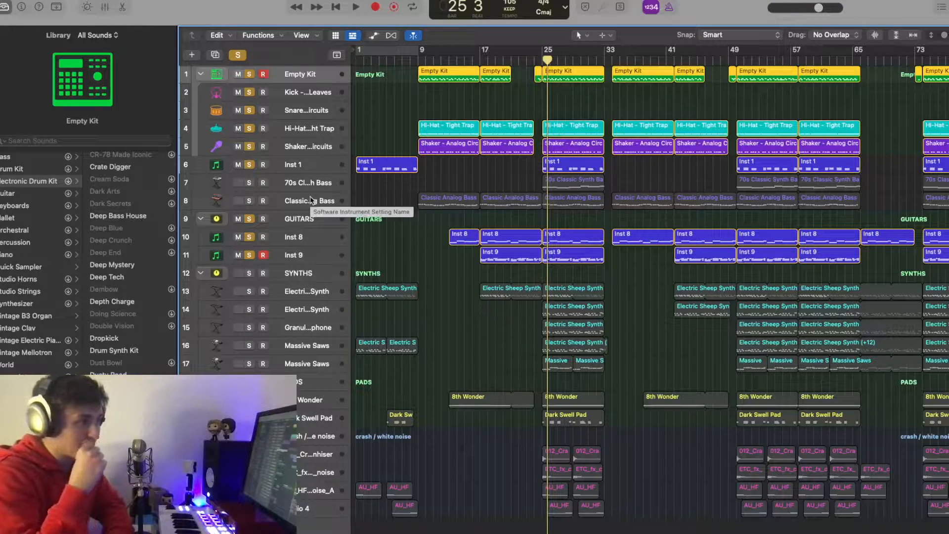
# Take Inst 1 and the drum tracks out of the solo and inspect the 70s Classic Synth Bass track's Alchemy instrument.
pyautogui.click(246, 183)
pyautogui.moveTo(250, 165); pyautogui.dragTo(243, 76)
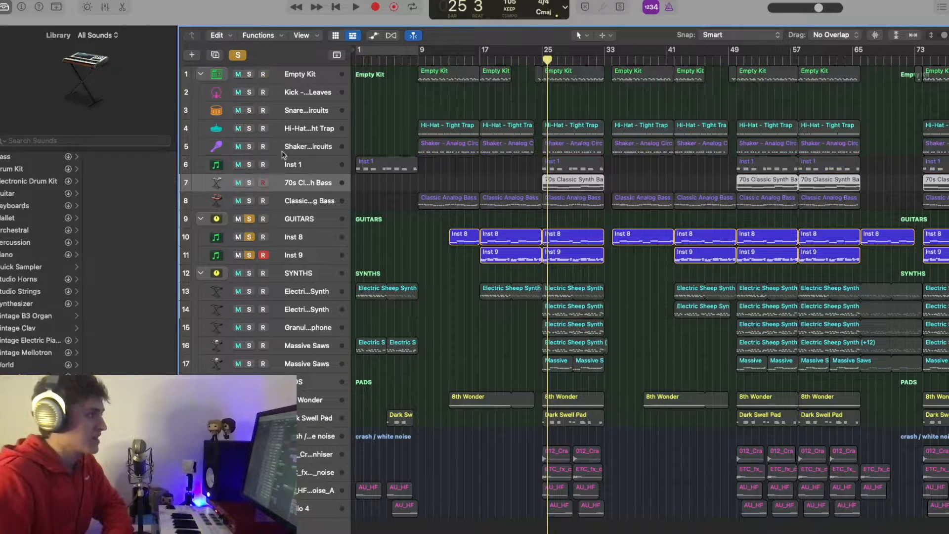
pyautogui.doubleClick(302, 183)
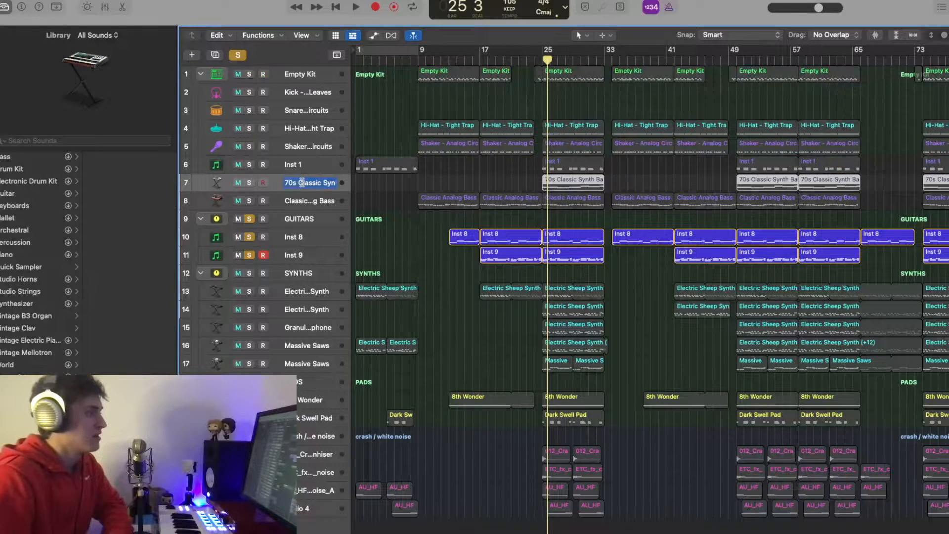
pyautogui.click(271, 187)
pyautogui.press('x')
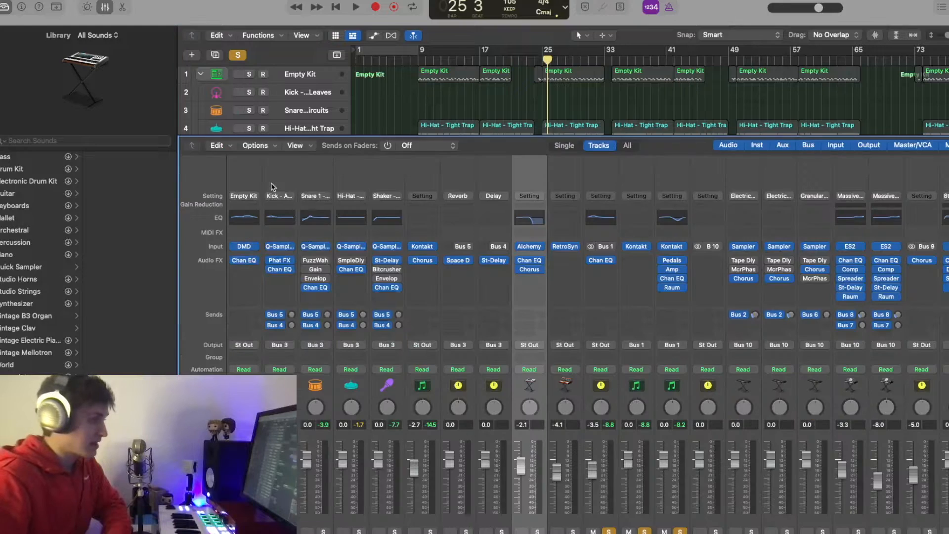
pyautogui.click(532, 250)
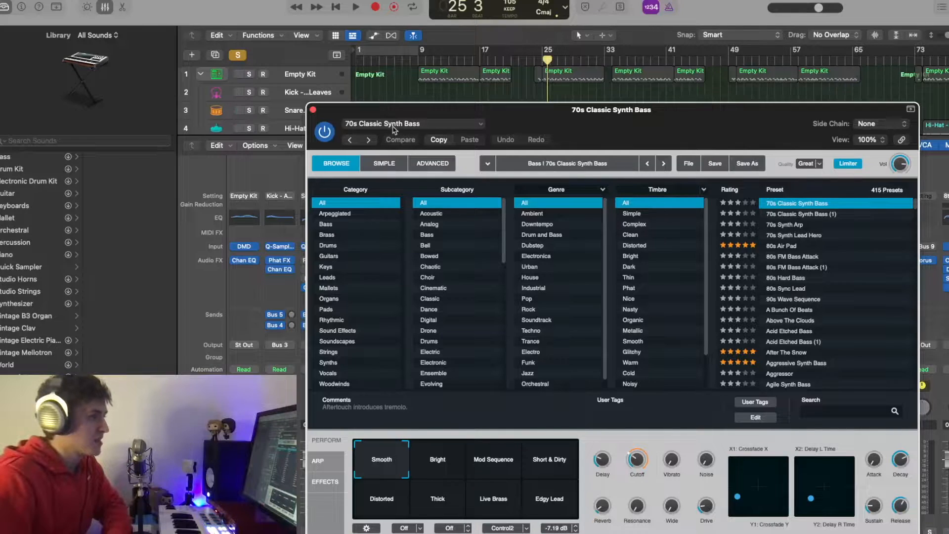
pyautogui.click(313, 110)
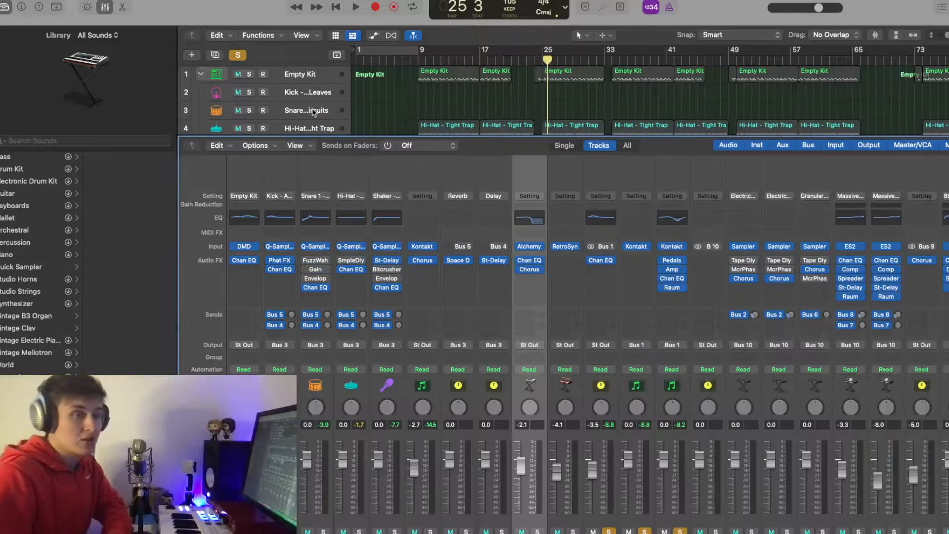
pyautogui.click(104, 7)
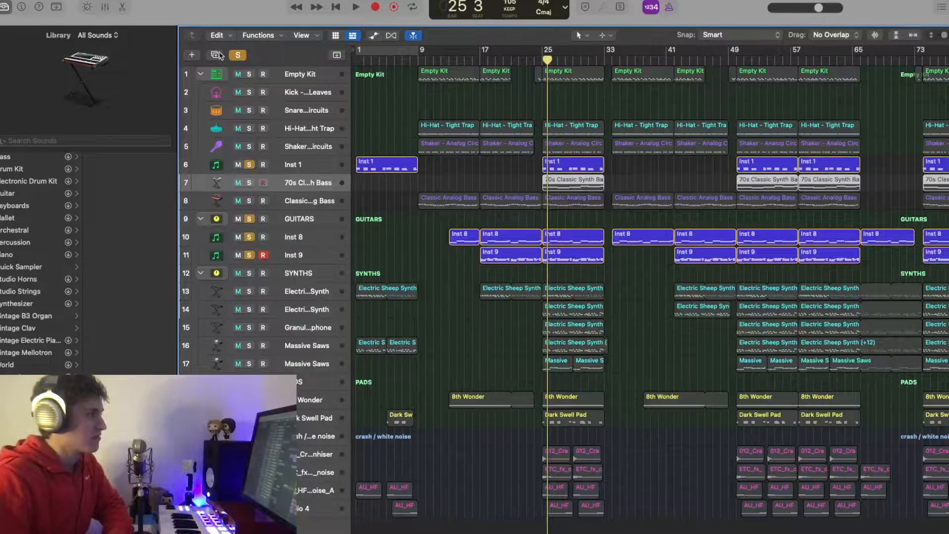
# Clear all solos, solo only the 70s Classic Synth Bass track and audition it from bar 25.
pyautogui.click(235, 56)
pyautogui.click(249, 182)
pyautogui.press('space')
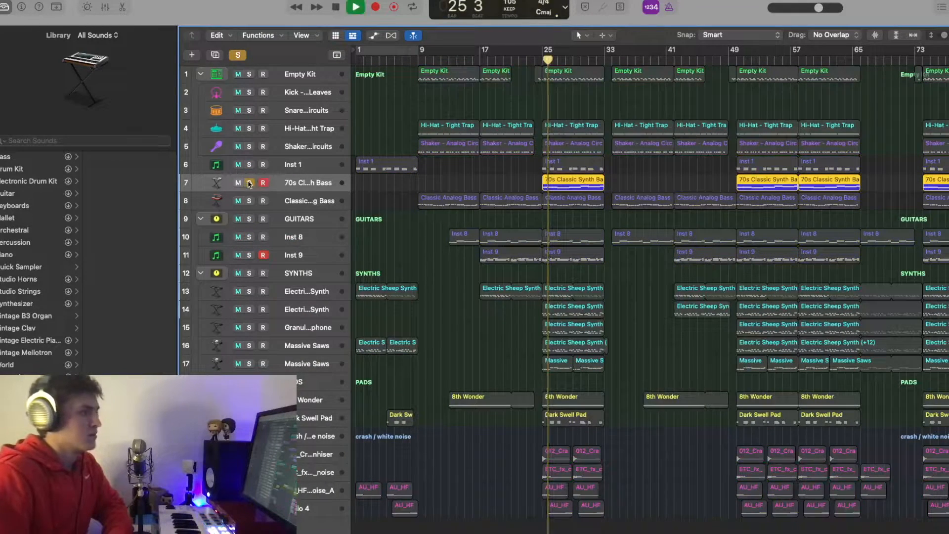
pyautogui.click(539, 60)
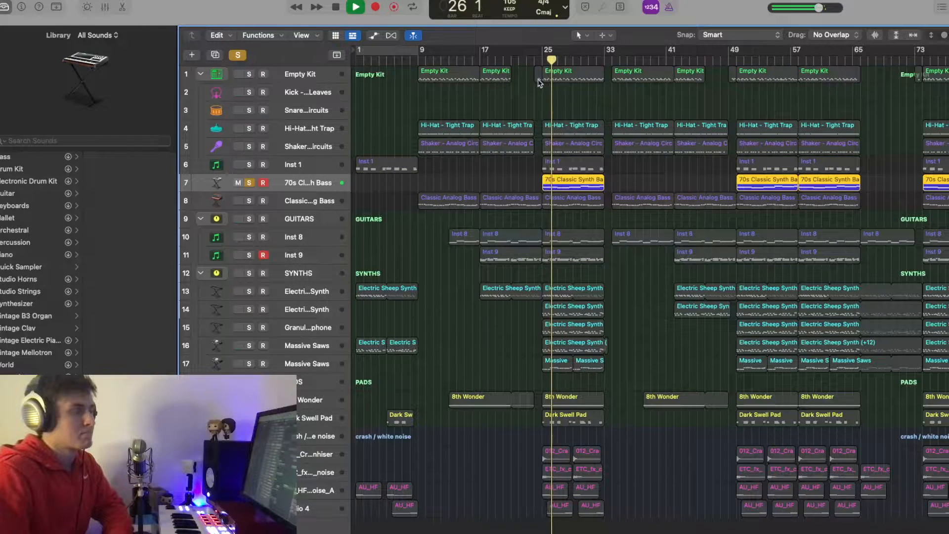
pyautogui.press('space')
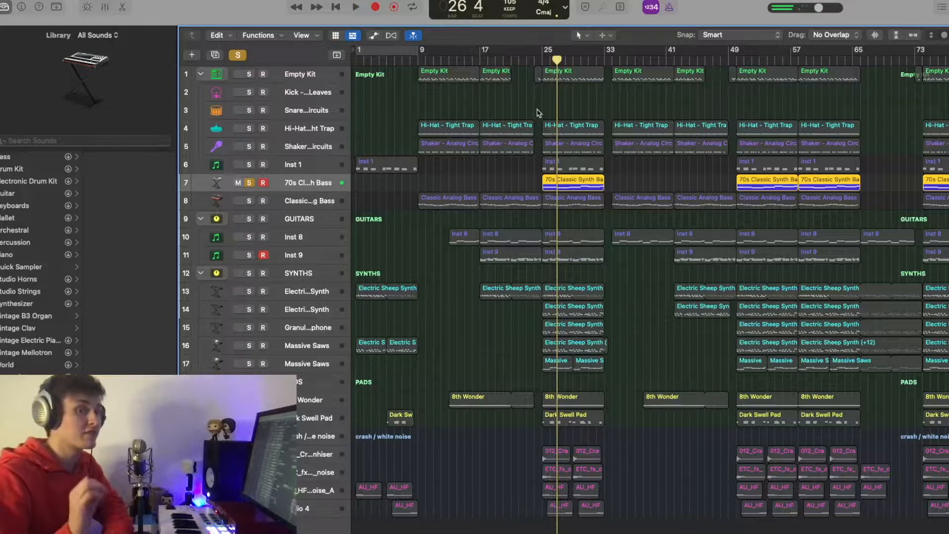
# Add Inst 1 to the solo and audition it together with the 70s Classic Synth Bass.
pyautogui.click(249, 166)
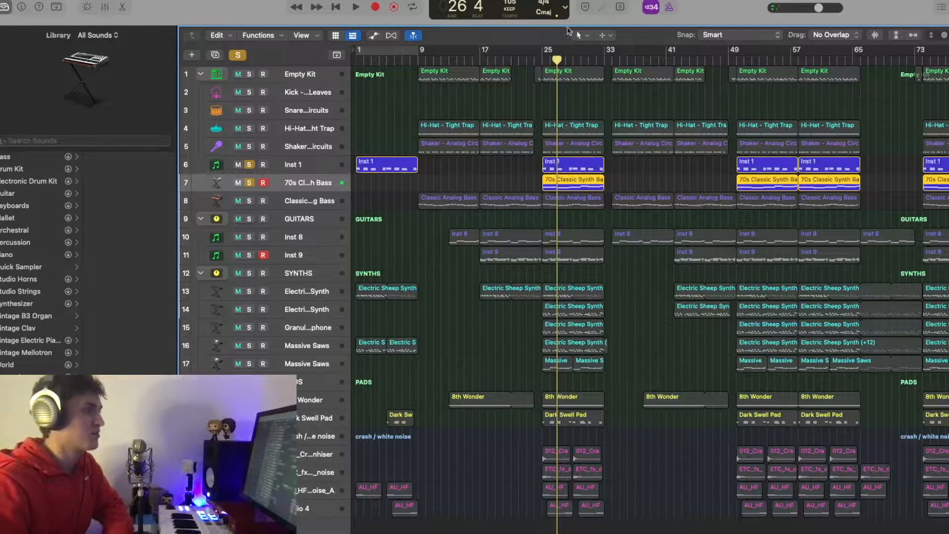
pyautogui.press('space')
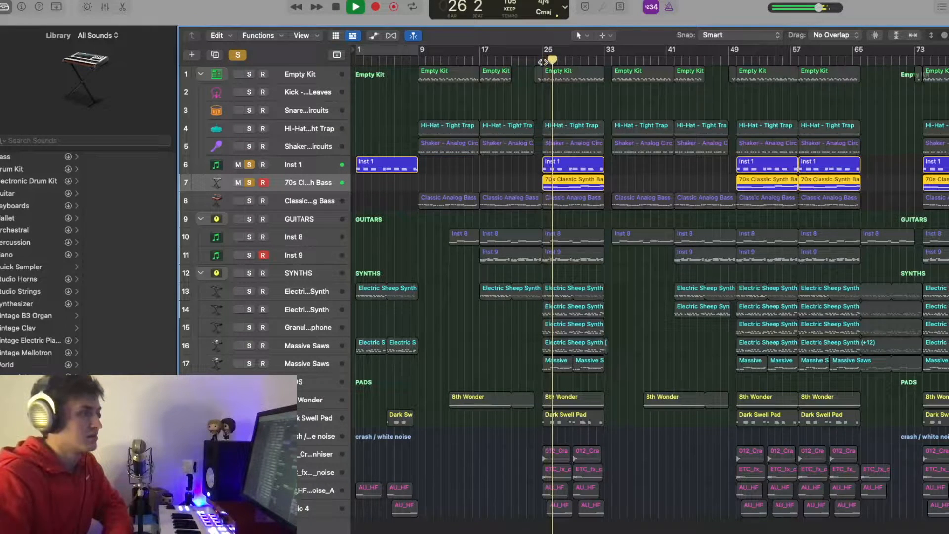
pyautogui.press('space')
# Add the Empty Kit, kick, snare, hi-hat and shaker tracks to the bass and Inst 1 solo and audition them from bar 25.
pyautogui.moveTo(249, 74); pyautogui.dragTo(251, 147)
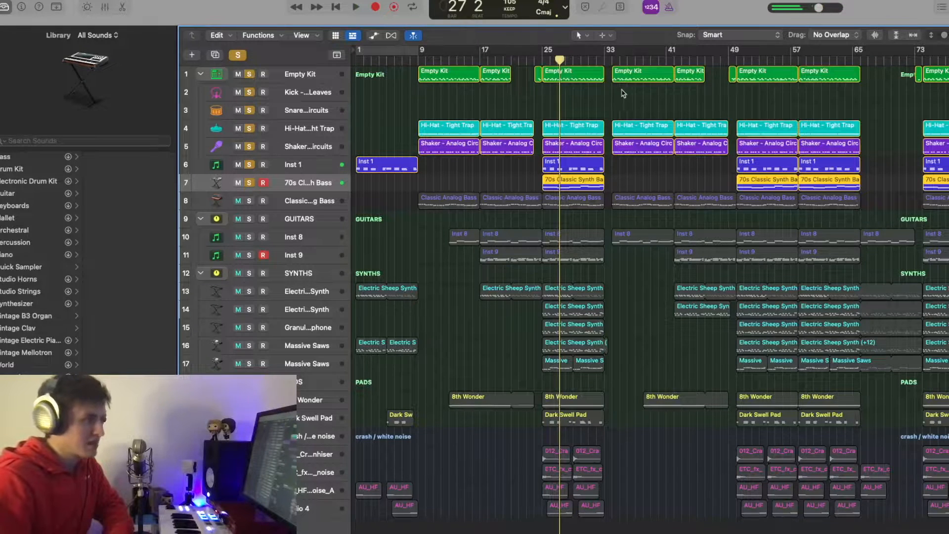
pyautogui.click(540, 60)
pyautogui.press('space')
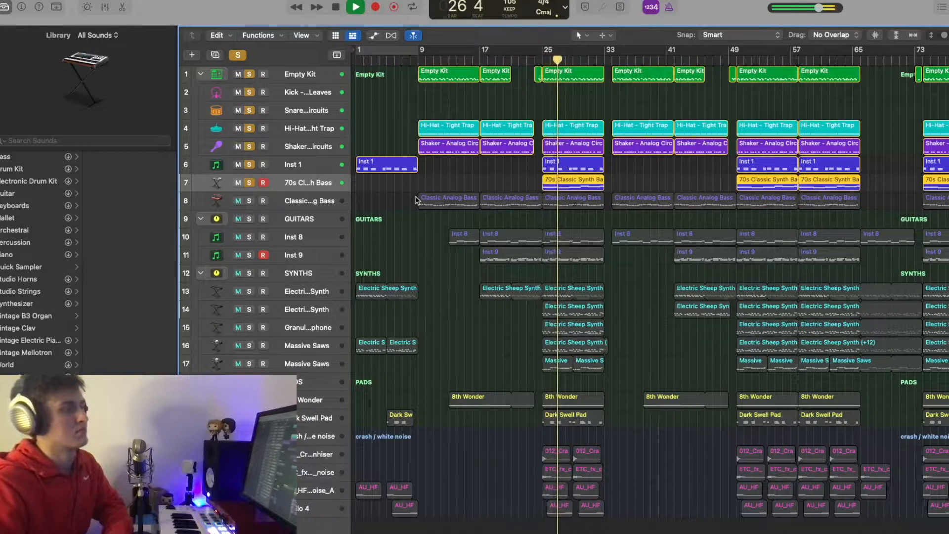
pyautogui.press('space')
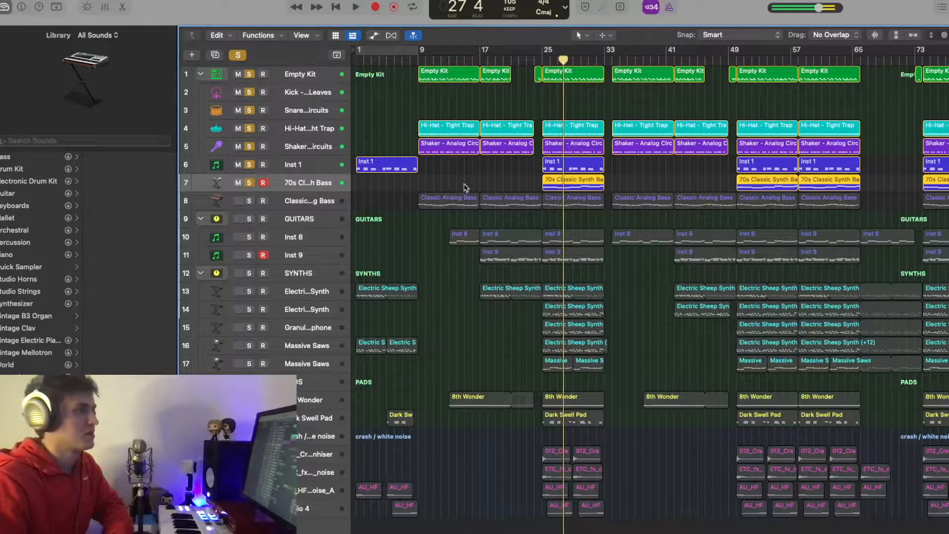
pyautogui.click(464, 187)
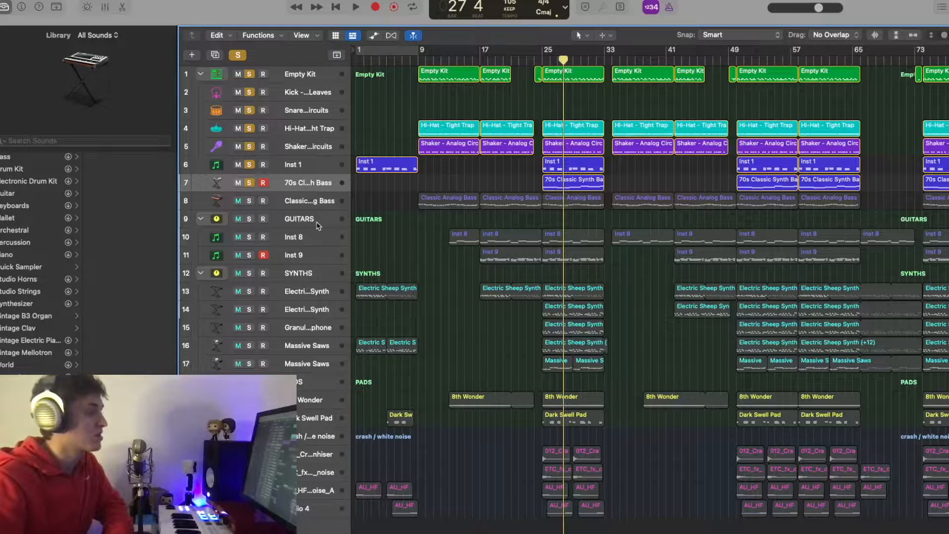
# Solo only the Classic Analog Bass track and place the playhead at bar 25.
pyautogui.click(278, 202)
pyautogui.click(249, 201)
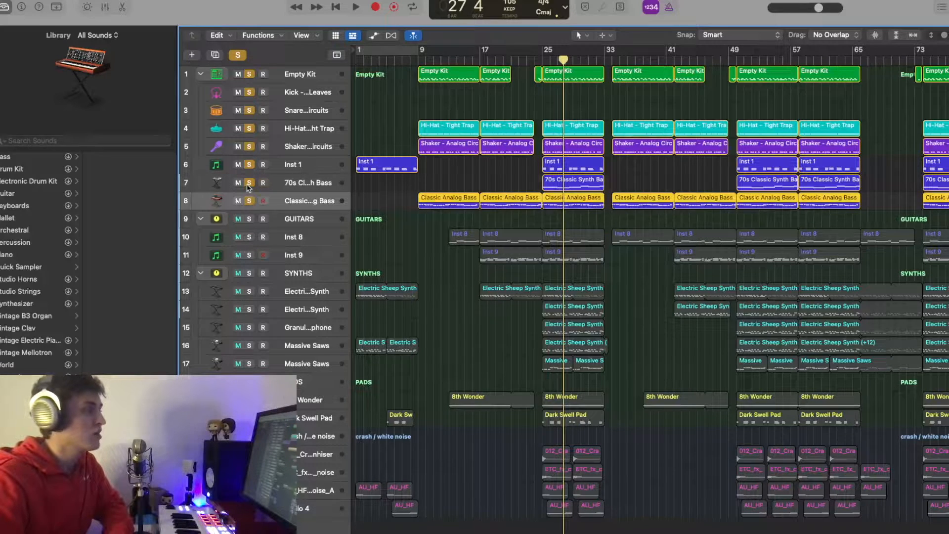
pyautogui.moveTo(249, 183); pyautogui.dragTo(248, 71)
pyautogui.click(543, 64)
# Inspect the Classic Analog Bass track's Retro Synth instrument and browse its 03 Synth Bass presets without changing the preset.
pyautogui.press('x')
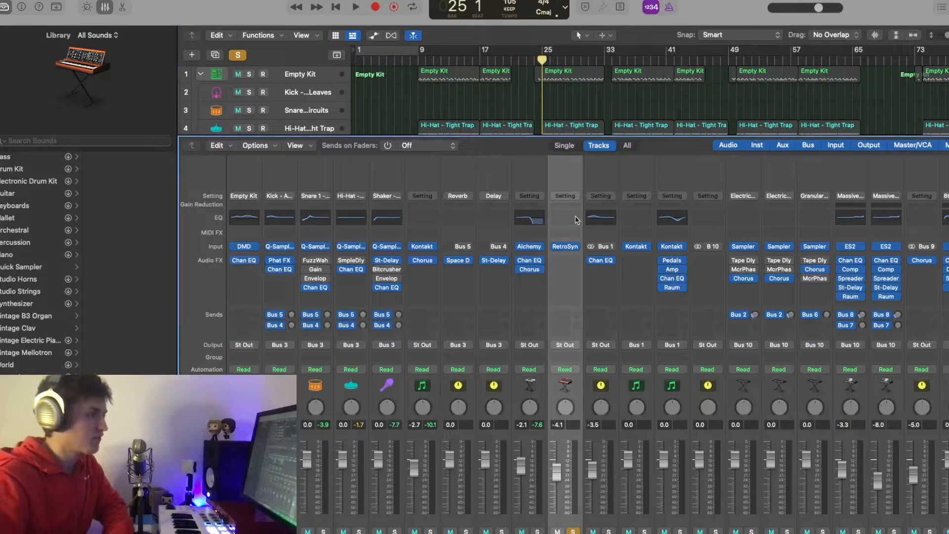
pyautogui.click(562, 248)
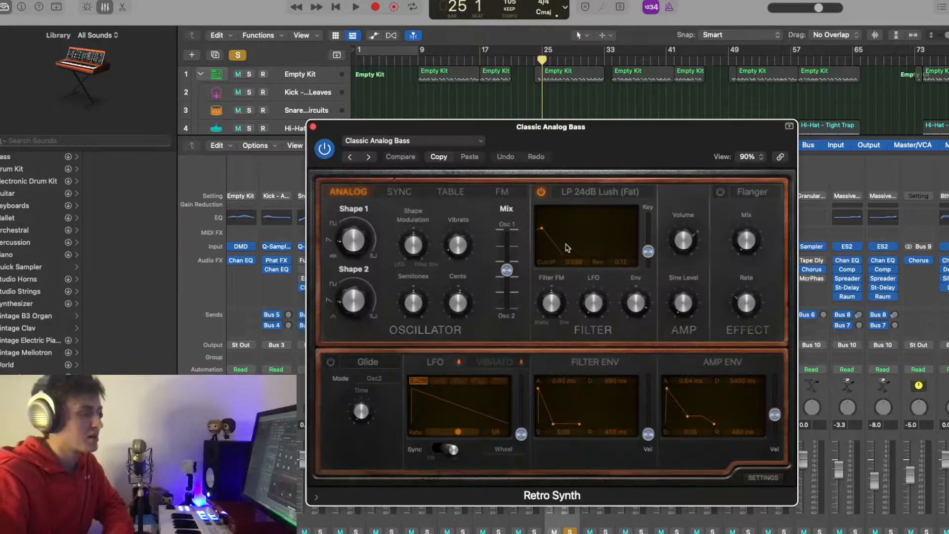
pyautogui.click(432, 141)
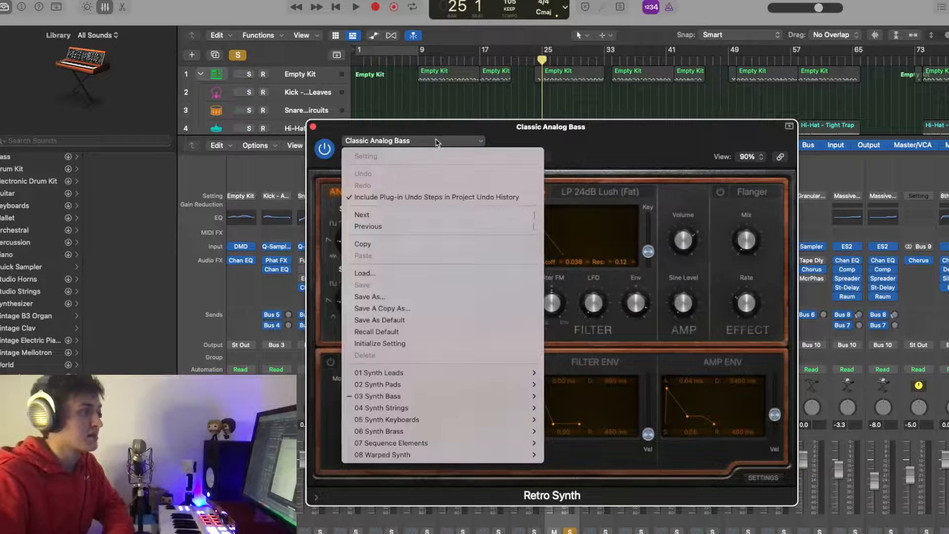
pyautogui.moveTo(528, 395)
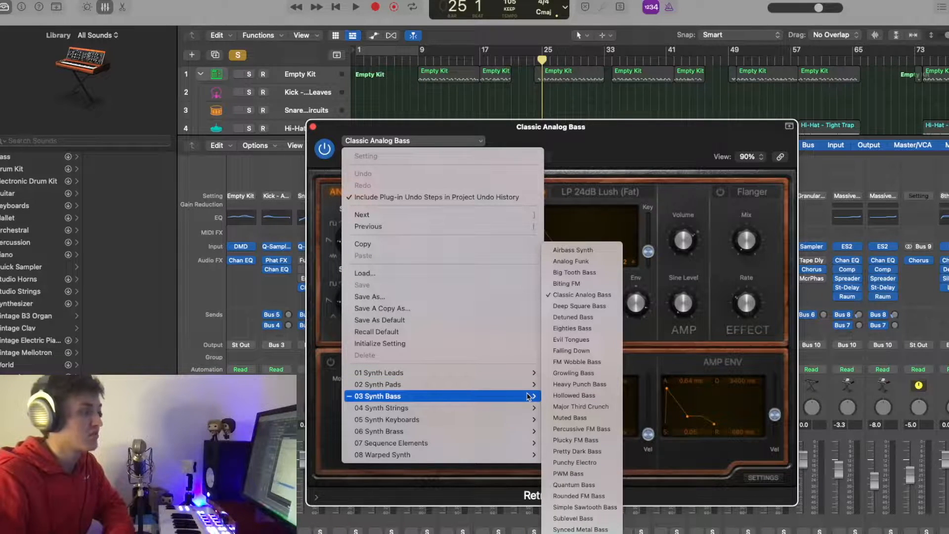
pyautogui.click(349, 133)
pyautogui.click(313, 127)
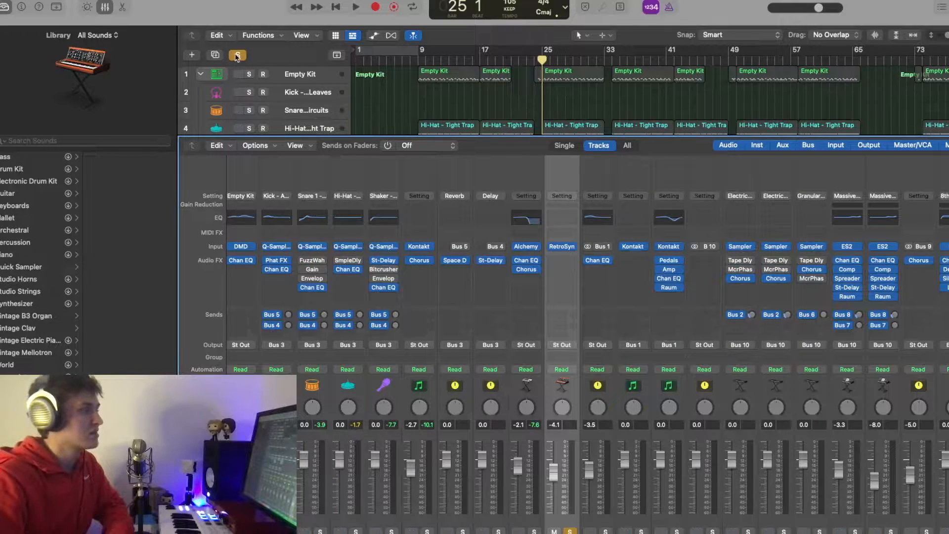
pyautogui.click(106, 7)
# Audition the Classic Analog Bass from bar 25, adding the 70s Classic Synth Bass, Inst 1 and drum tracks to the solo during playback.
pyautogui.press('space')
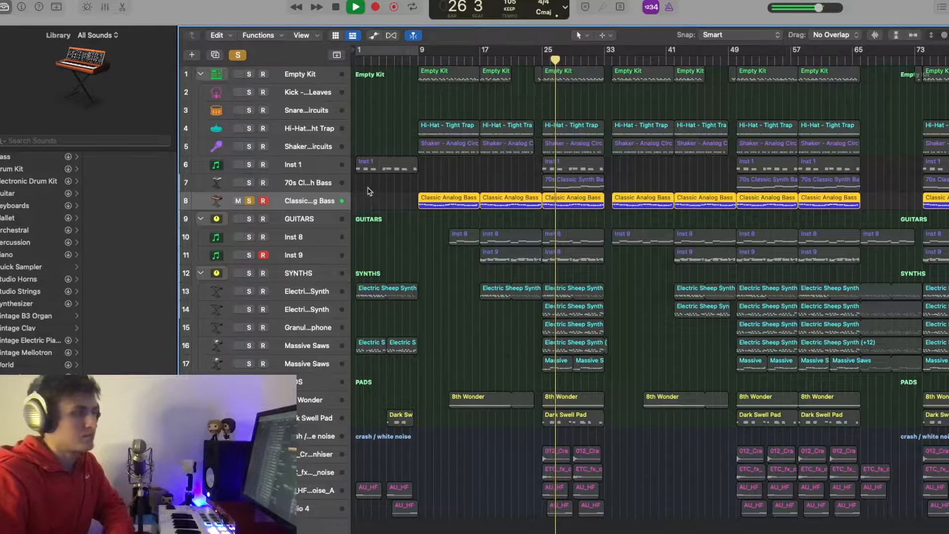
pyautogui.click(249, 183)
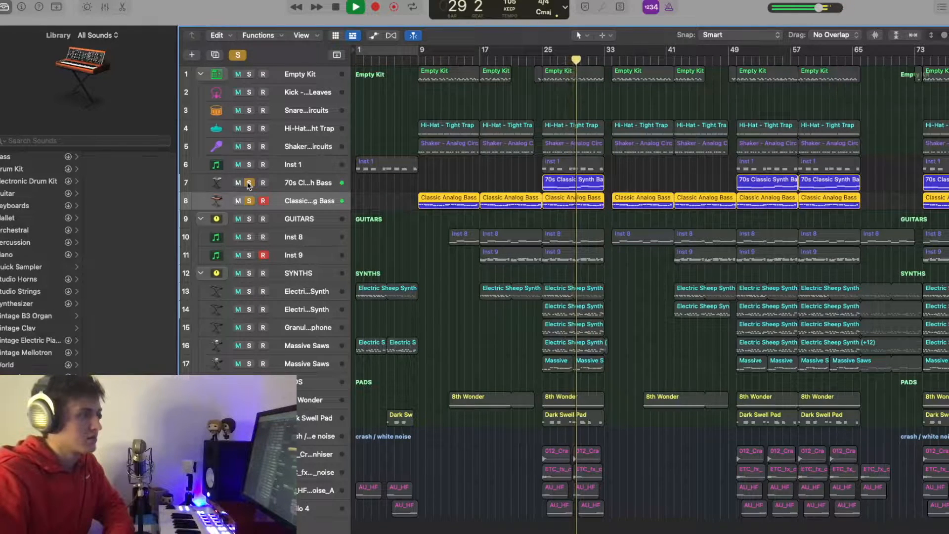
pyautogui.scroll(-1, 248, 168)
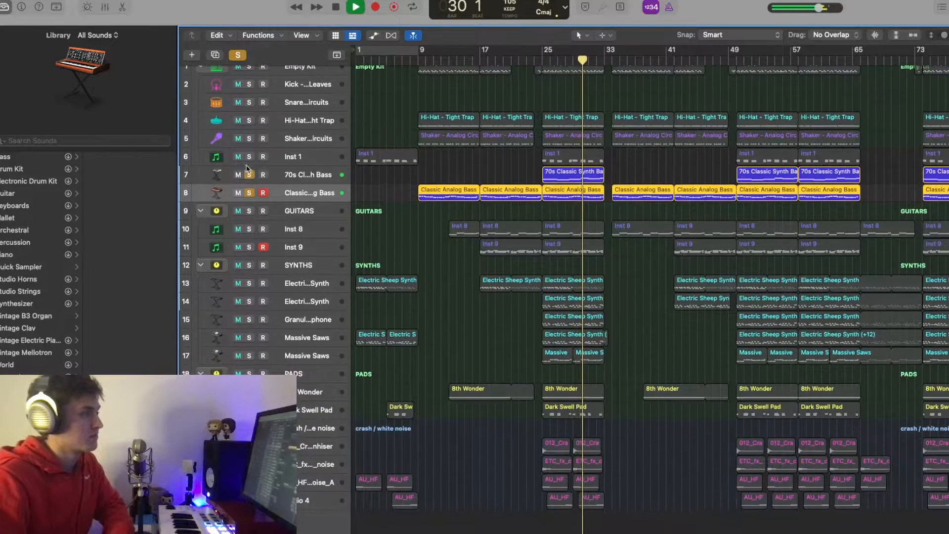
pyautogui.moveTo(249, 158); pyautogui.dragTo(248, 69)
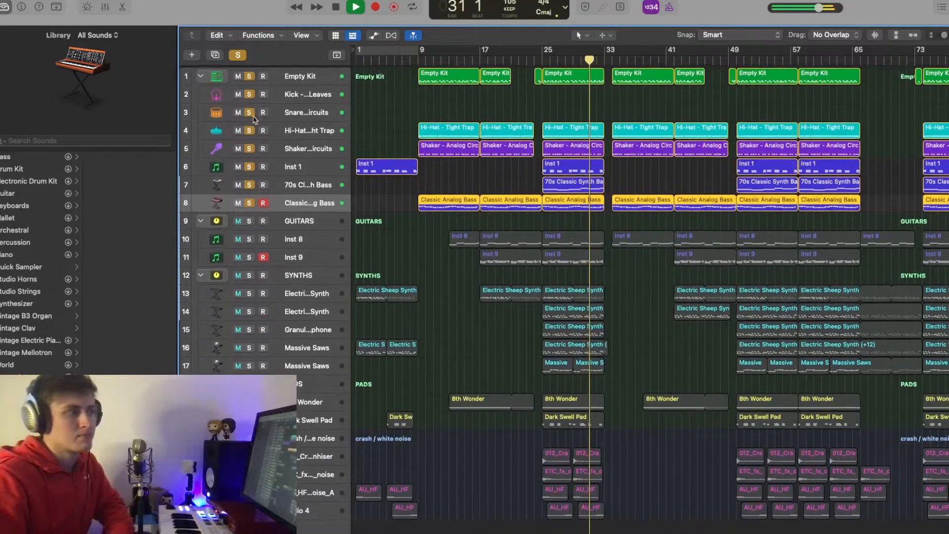
# Add the GUITARS stack with Inst 8 and Inst 9 to the solo, audition the mix, and clear all solos.
pyautogui.moveTo(249, 219); pyautogui.dragTo(250, 255)
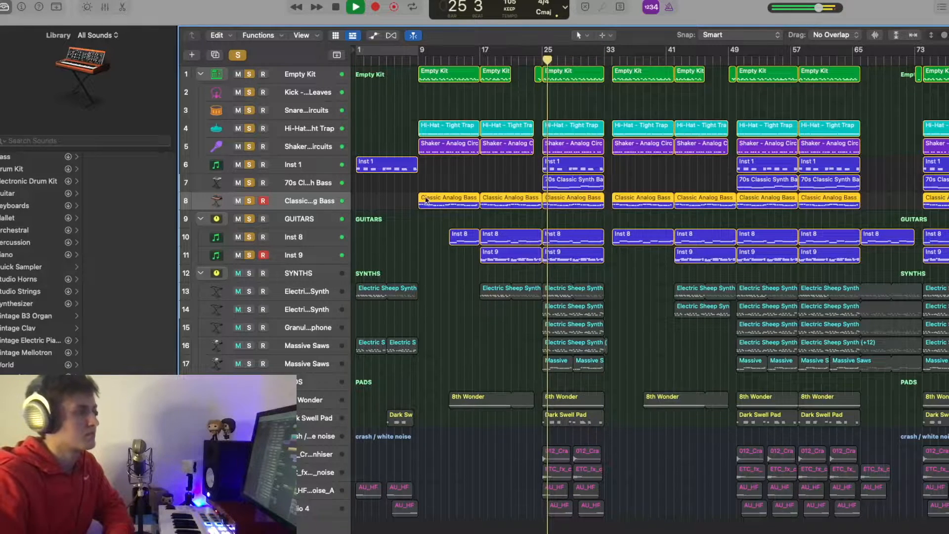
pyautogui.scroll(-1, 452, 195)
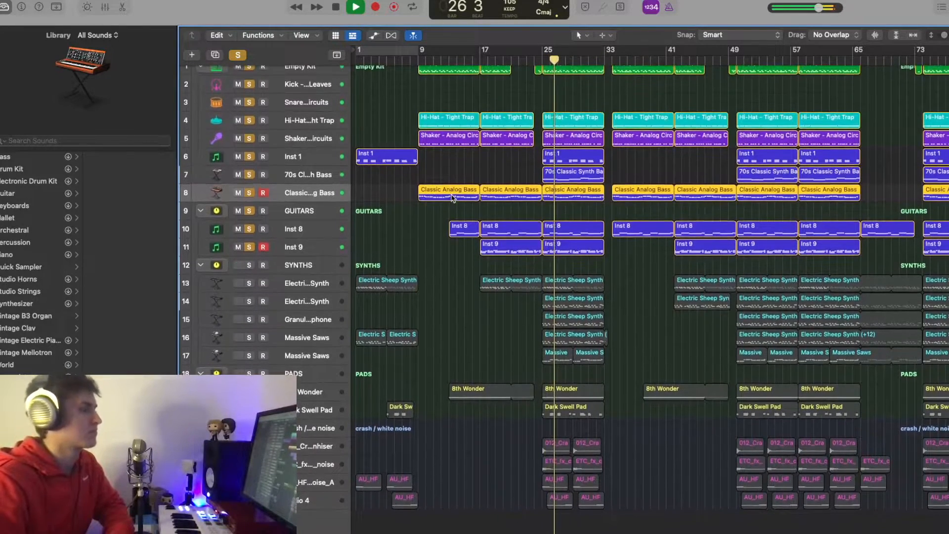
pyautogui.press('space')
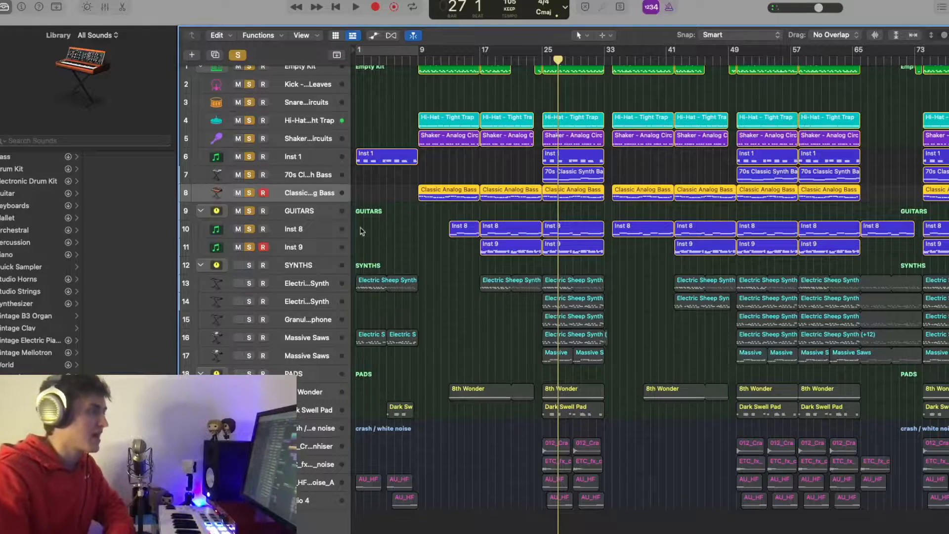
pyautogui.click(242, 55)
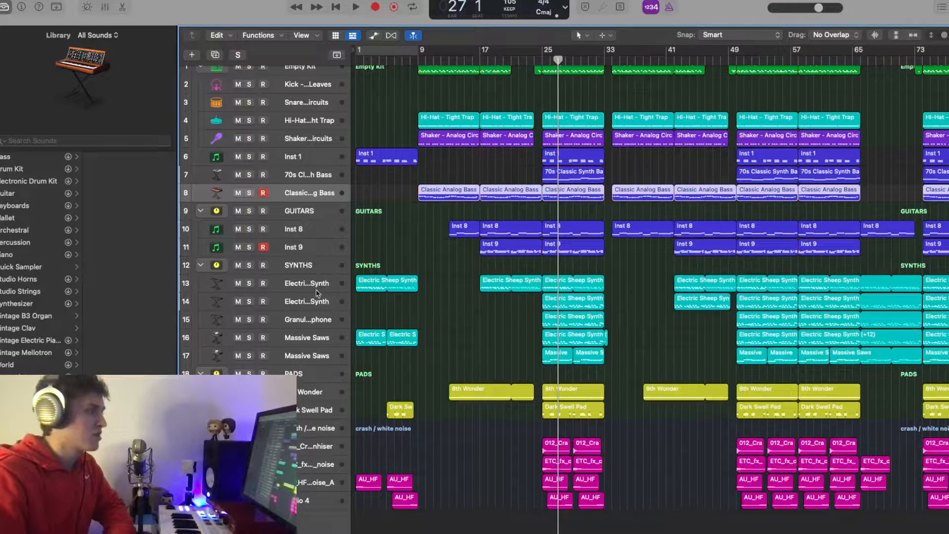
# Solo the SYNTHS stack with the playhead at bar 25 and examine its regions from bar 25 to bar 33 up close.
pyautogui.click(250, 265)
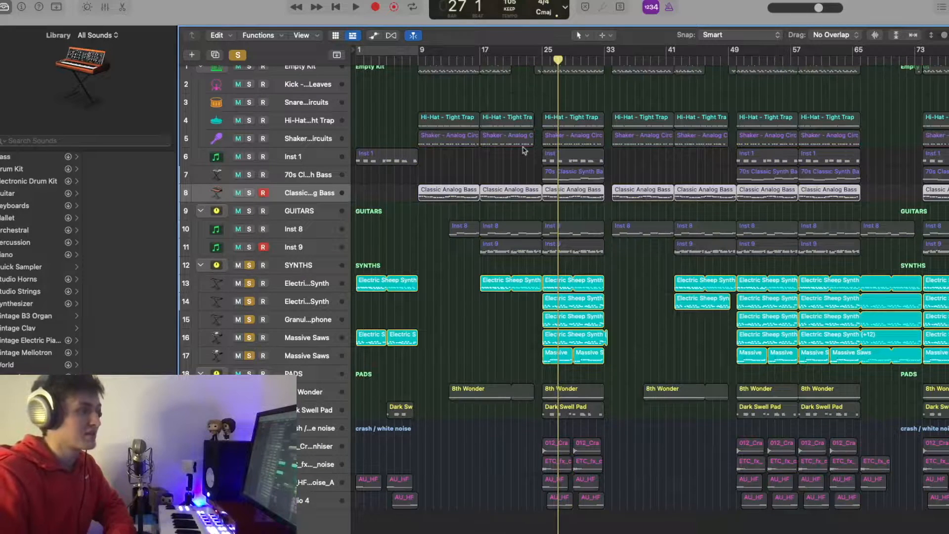
pyautogui.click(541, 61)
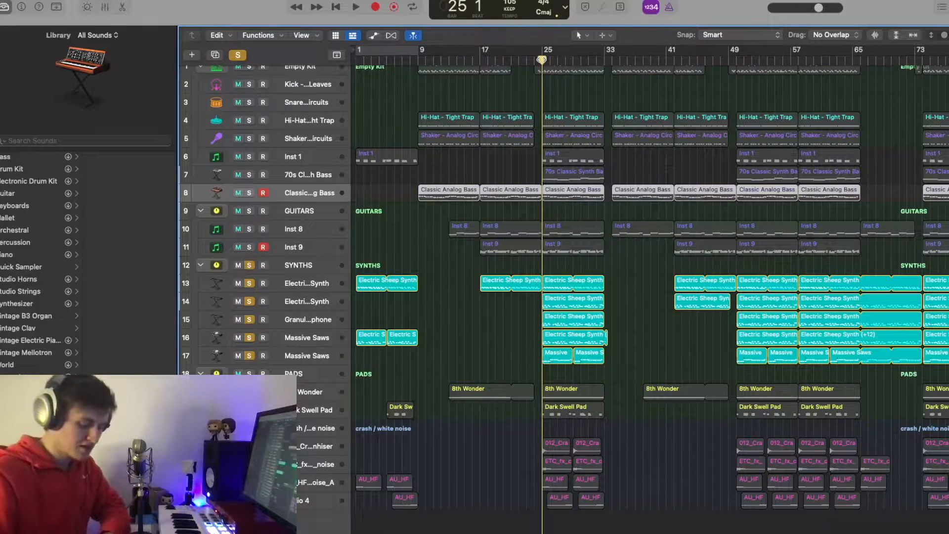
pyautogui.press('super+Right')
pyautogui.press('super+Right')
pyautogui.press('super+Right')
pyautogui.press('super+Right')
pyautogui.press('super+Down')
pyautogui.press('super+Down')
pyautogui.press('super+Down')
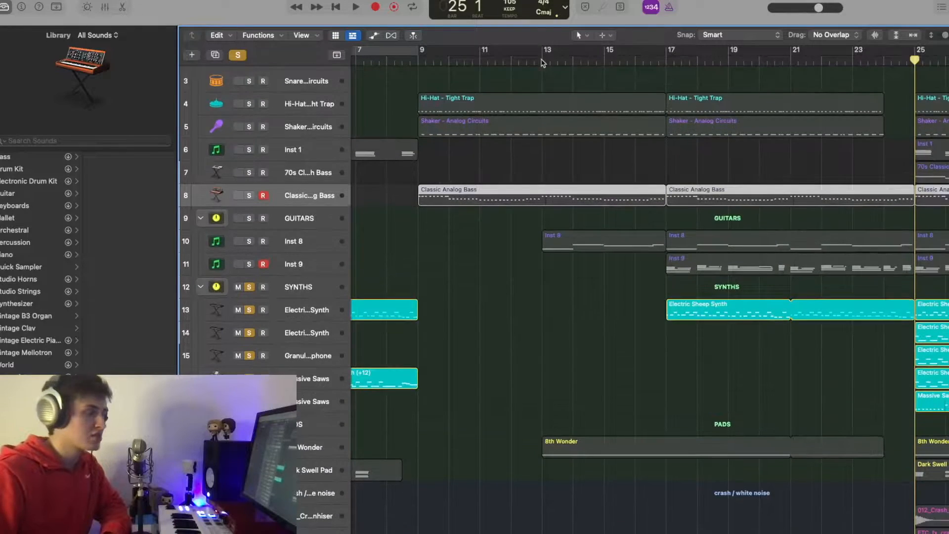
pyautogui.hscroll(5, 541, 60)
pyautogui.scroll(-3, 541, 60)
pyautogui.hscroll(8, 541, 60)
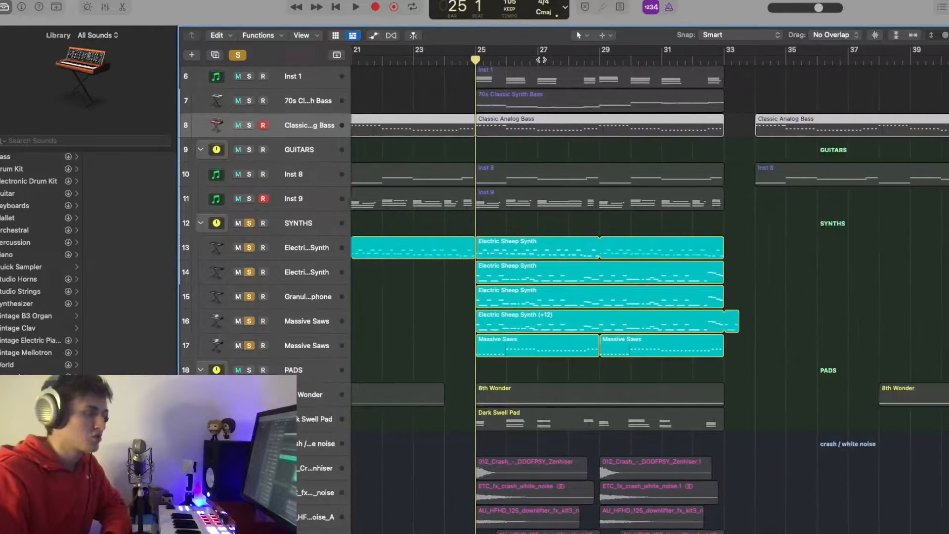
pyautogui.press('super+Right')
pyautogui.press('super+Right')
pyautogui.press('super+Down')
pyautogui.press('super+Down')
pyautogui.press('super+Down')
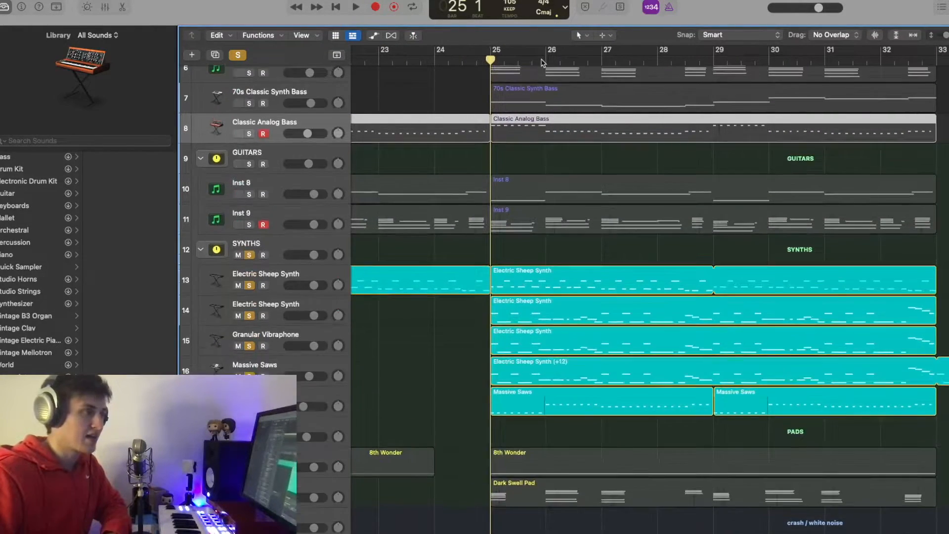
pyautogui.press('super+Down')
pyautogui.scroll(-3, 542, 62)
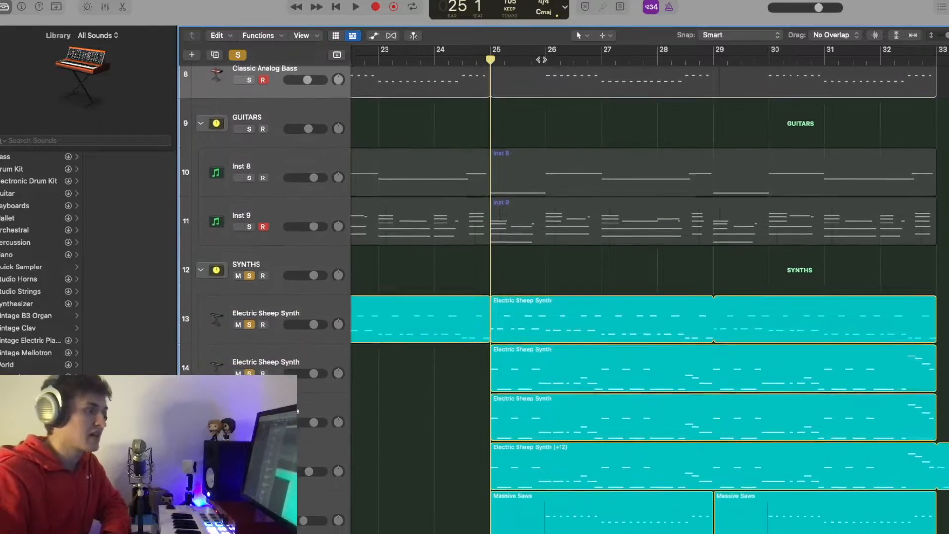
pyautogui.scroll(-3, 650, 302)
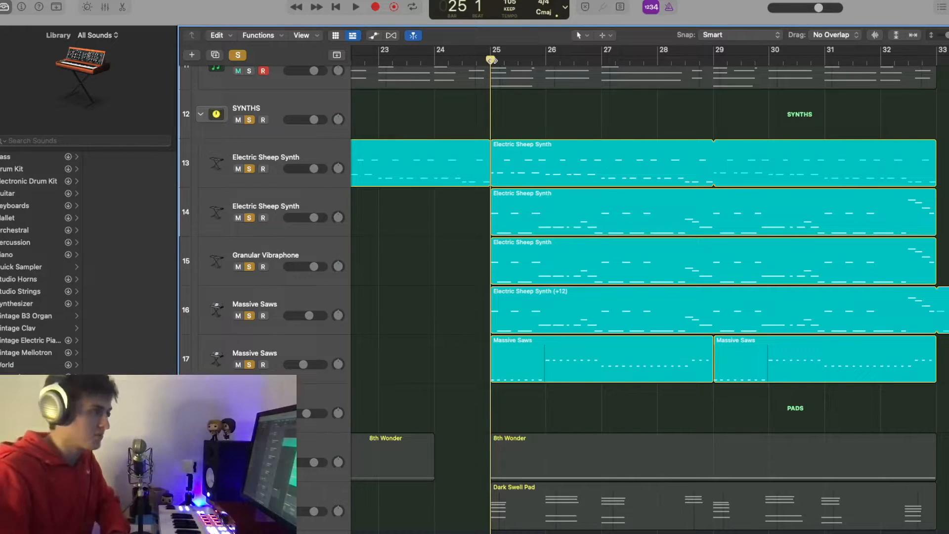
# Clear all solos, solo only the Electric Sheep Synth on track 13, and audition it from bar 25.
pyautogui.click(238, 55)
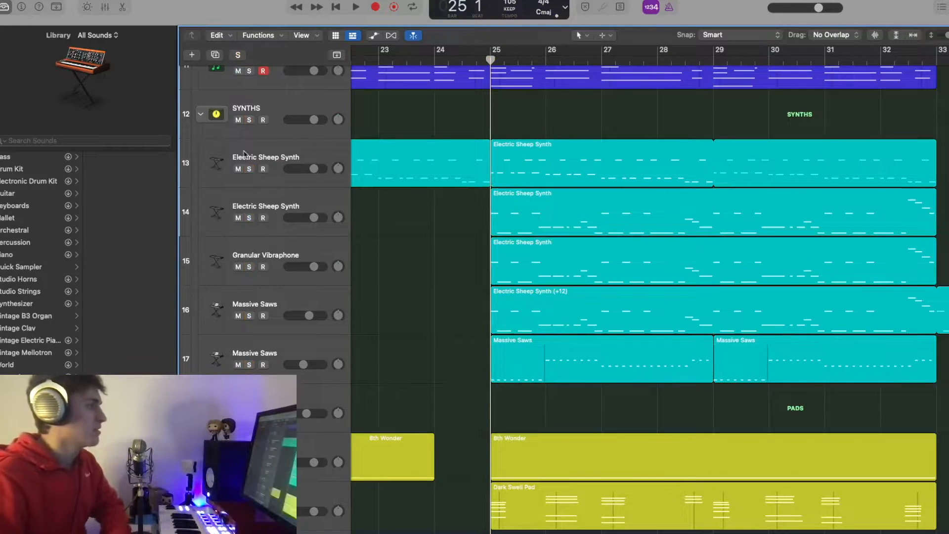
pyautogui.click(249, 169)
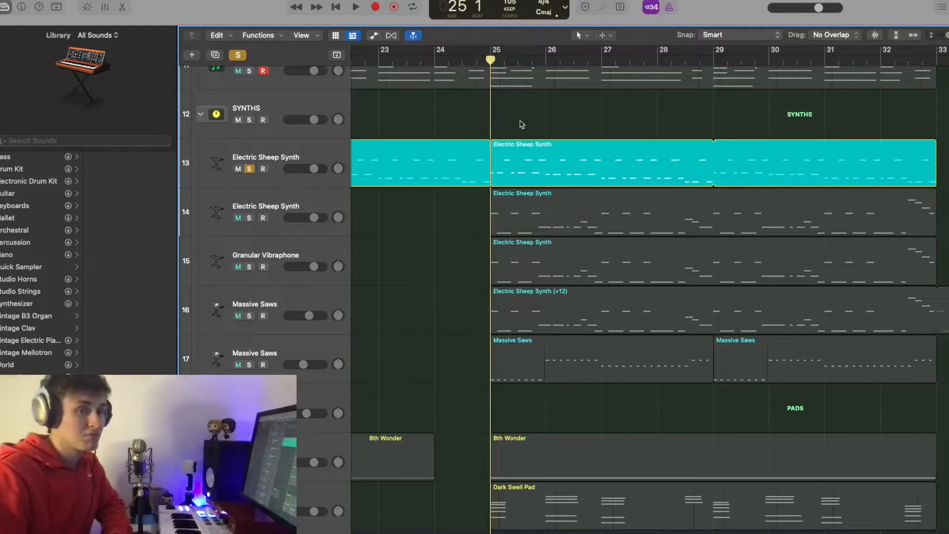
pyautogui.press('space')
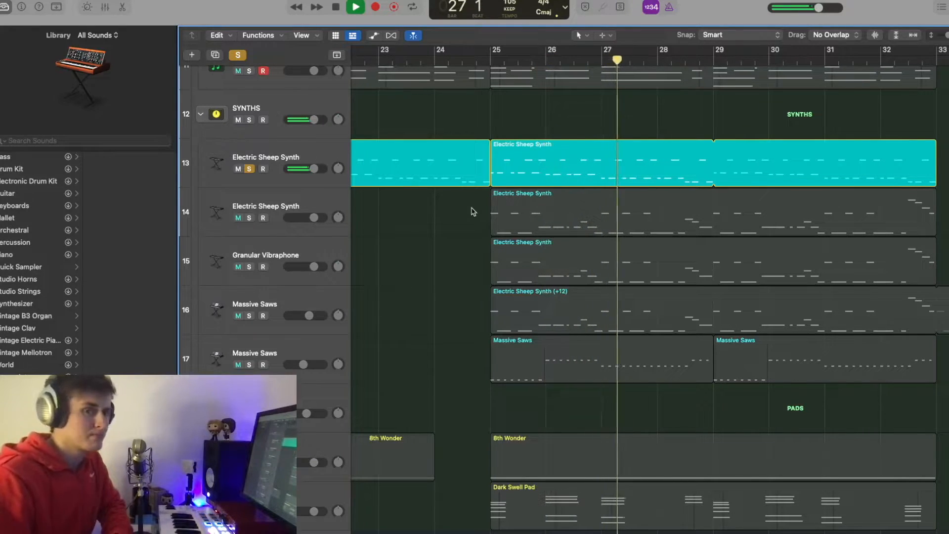
pyautogui.hscroll(3, 484, 210)
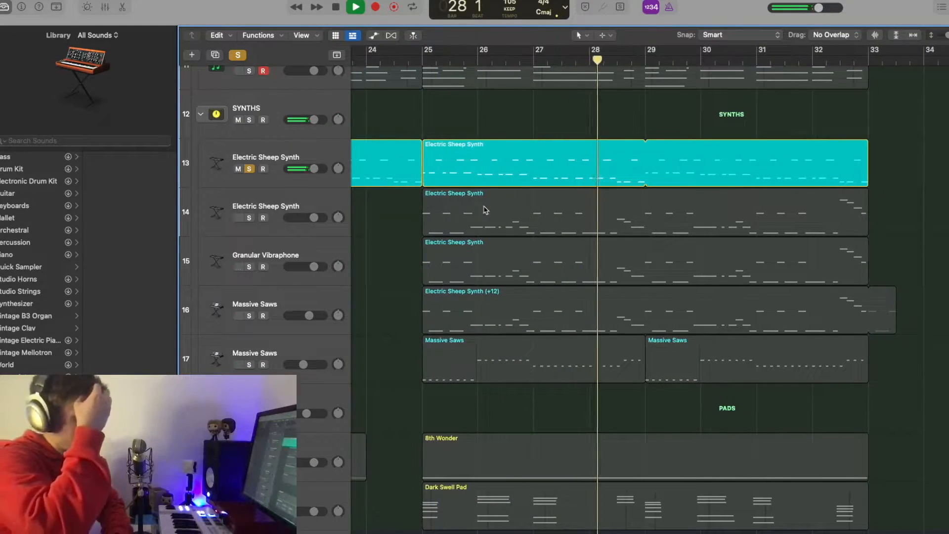
pyautogui.press('space')
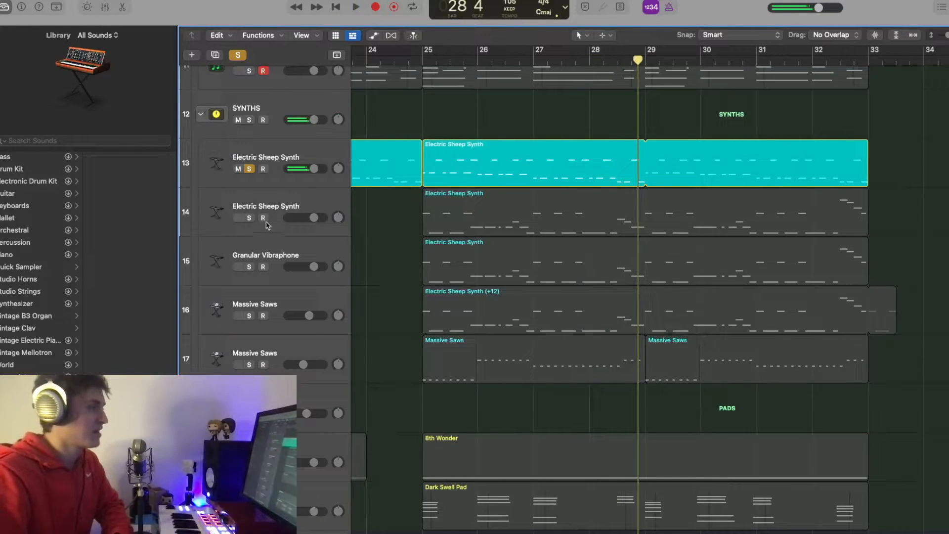
# Add the Electric Sheep Synth on track 14 to the solo, audition both from bar 25, and clear all solos.
pyautogui.click(250, 218)
pyautogui.click(423, 60)
pyautogui.press('space')
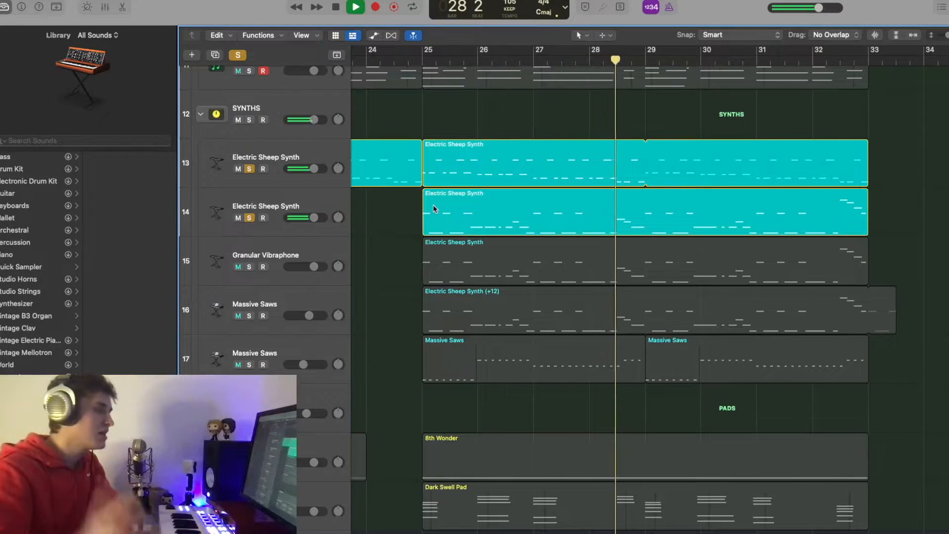
pyautogui.press('space')
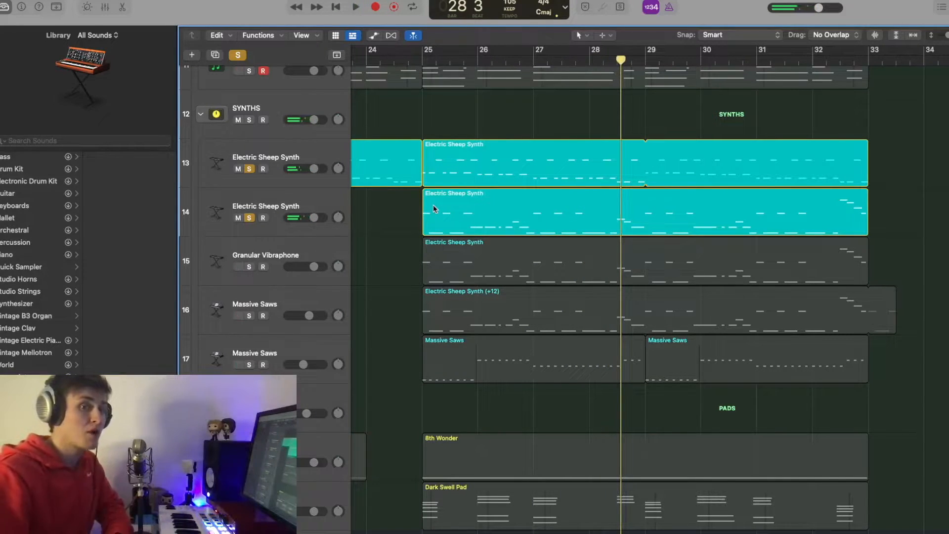
pyautogui.click(238, 56)
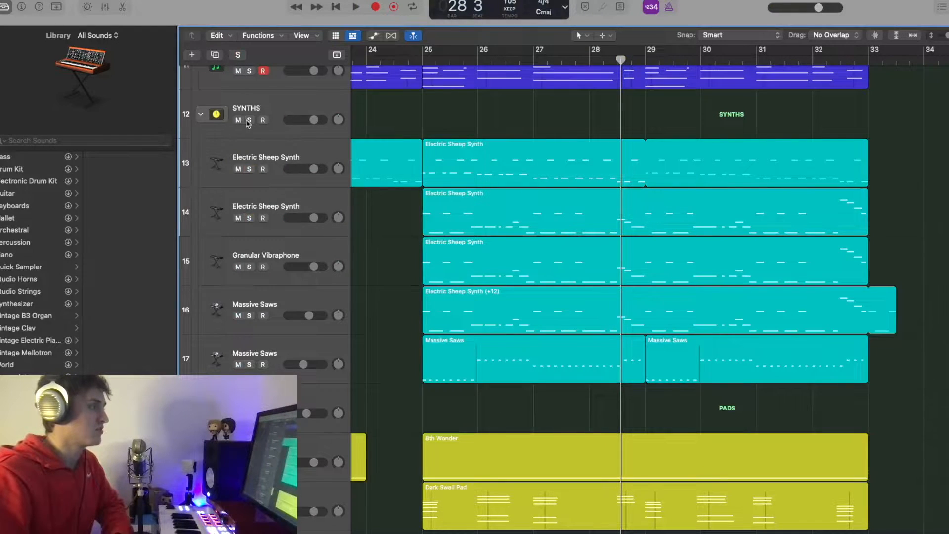
# Solo all drum, bass and guitar tracks from Empty Kit through Inst 9 and audition them together.
pyautogui.scroll(5, 248, 123)
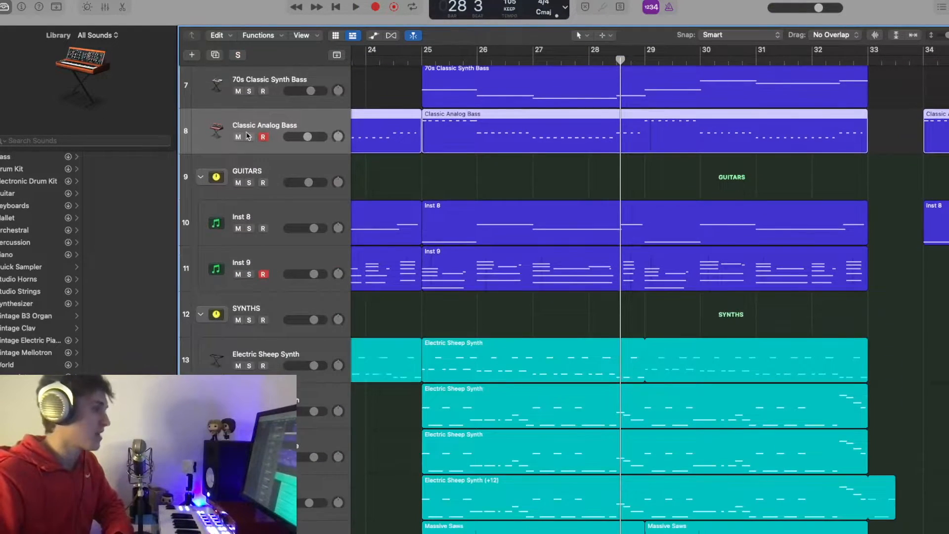
pyautogui.scroll(-8, 248, 136)
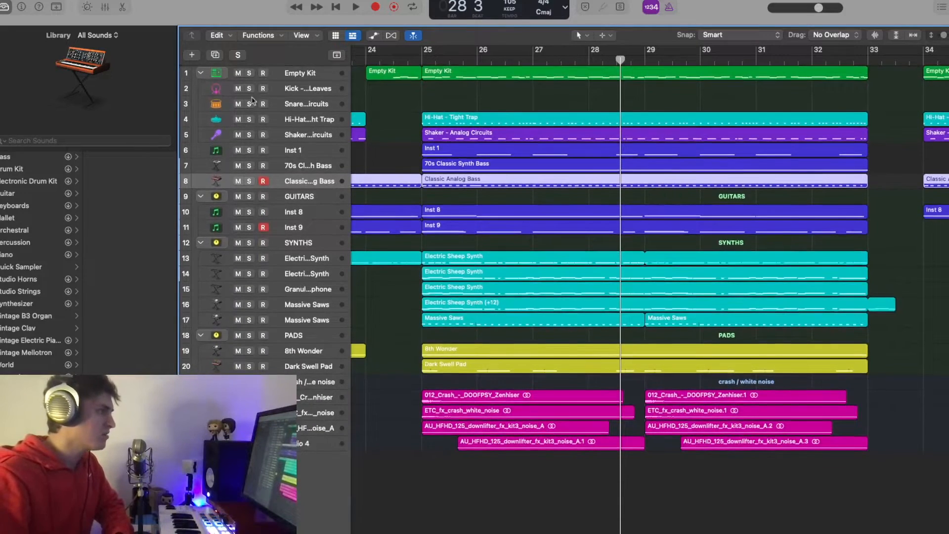
pyautogui.moveTo(248, 73); pyautogui.dragTo(250, 228)
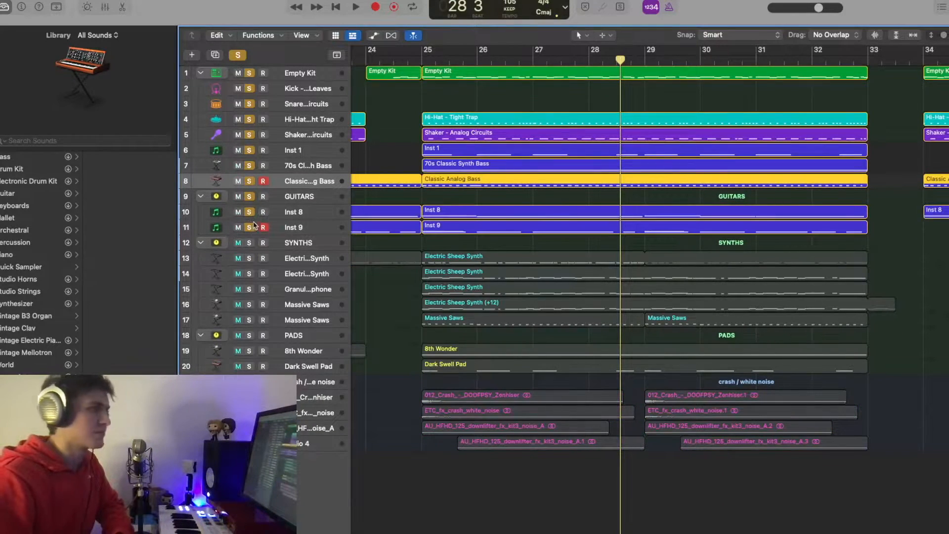
pyautogui.press('space')
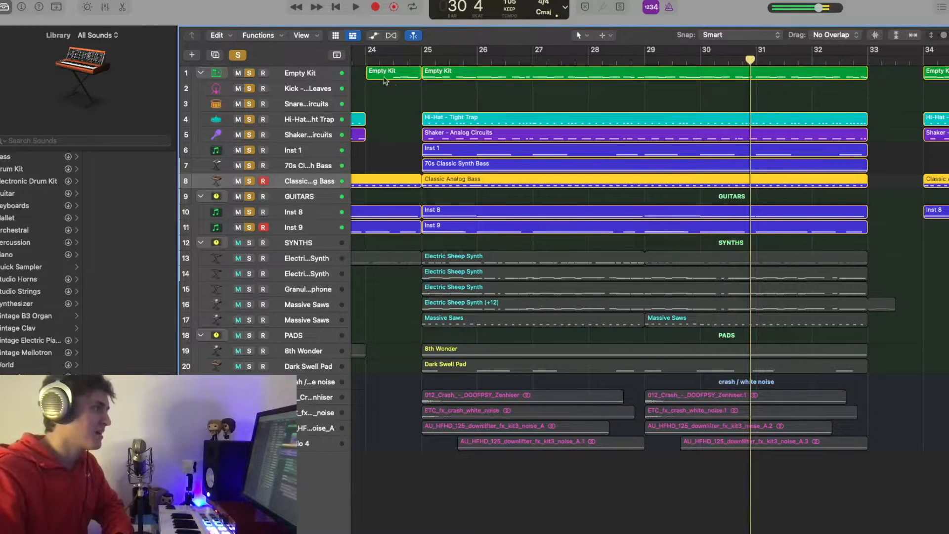
# Add both Electric Sheep Synth tracks to the soloed drums, bass and guitars, audition the mix from bar 25, and clear all solos.
pyautogui.moveTo(248, 78); pyautogui.dragTo(251, 275)
pyautogui.press('space')
pyautogui.moveTo(247, 226); pyautogui.dragTo(257, 47)
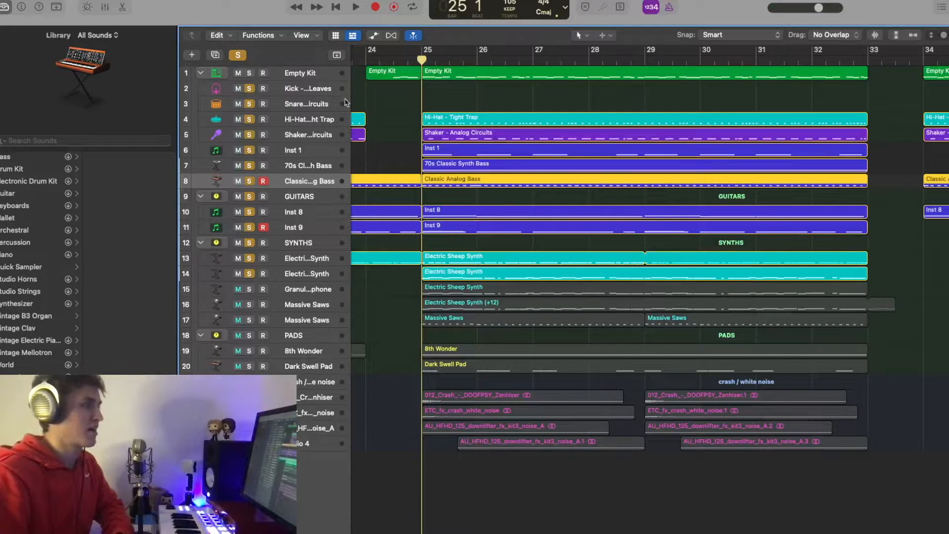
pyautogui.press('space')
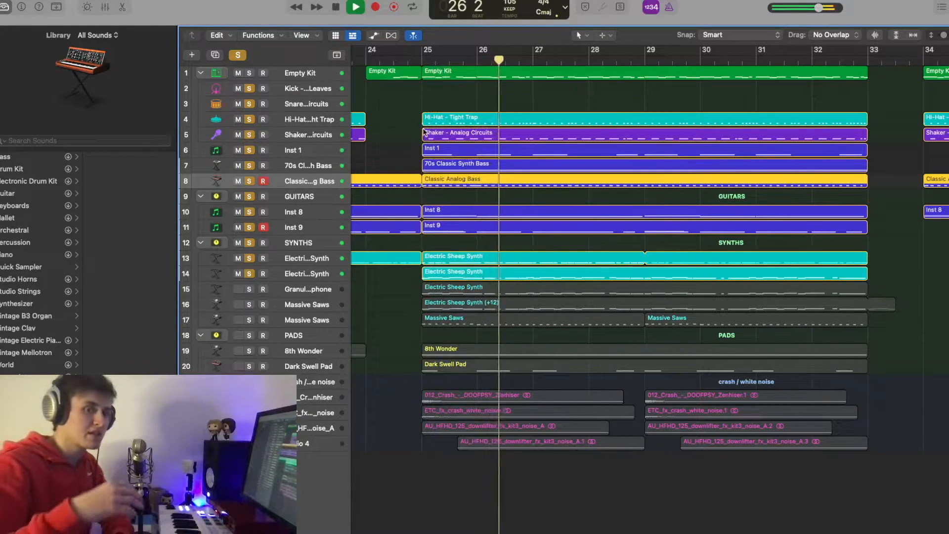
pyautogui.press('space')
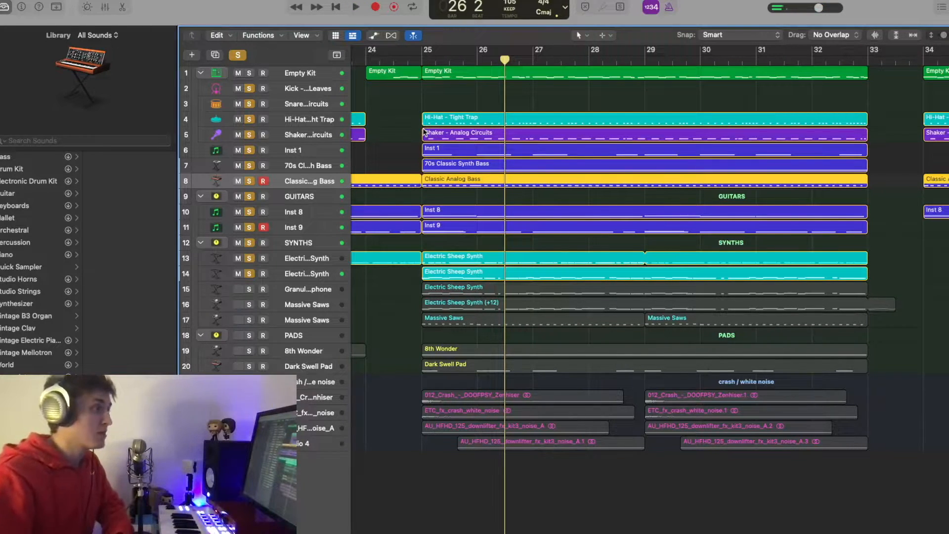
pyautogui.click(241, 57)
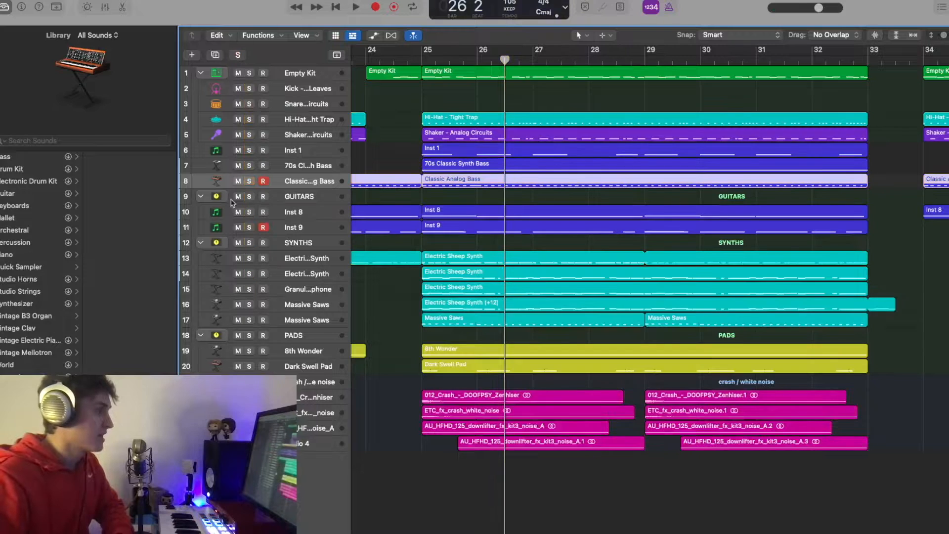
# Solo Granular Vibraphone and the track 16 Massive Saws and audition from bar 25, adding the track 14 Electric Sheep Synth during playback.
pyautogui.moveTo(250, 292); pyautogui.dragTo(250, 307)
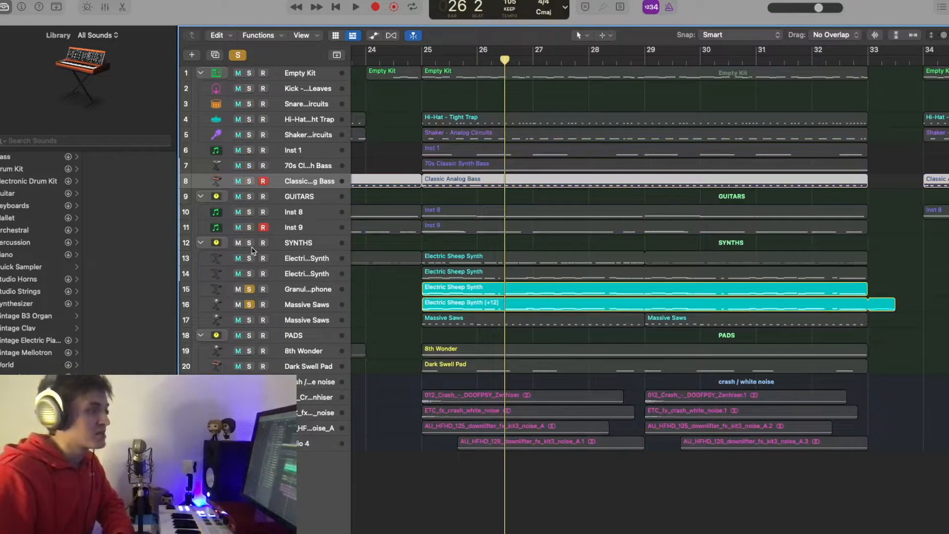
pyautogui.click(426, 52)
pyautogui.press('space')
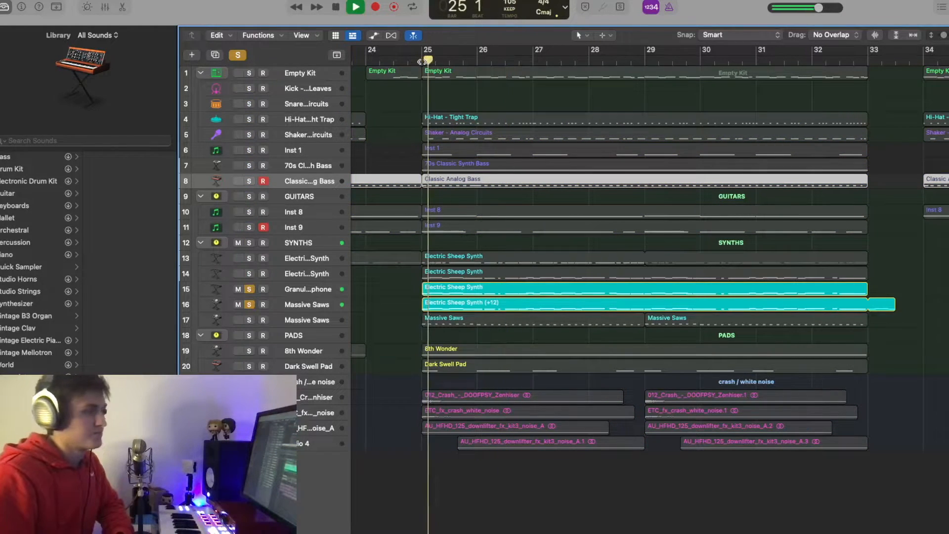
pyautogui.click(249, 274)
pyautogui.press('space')
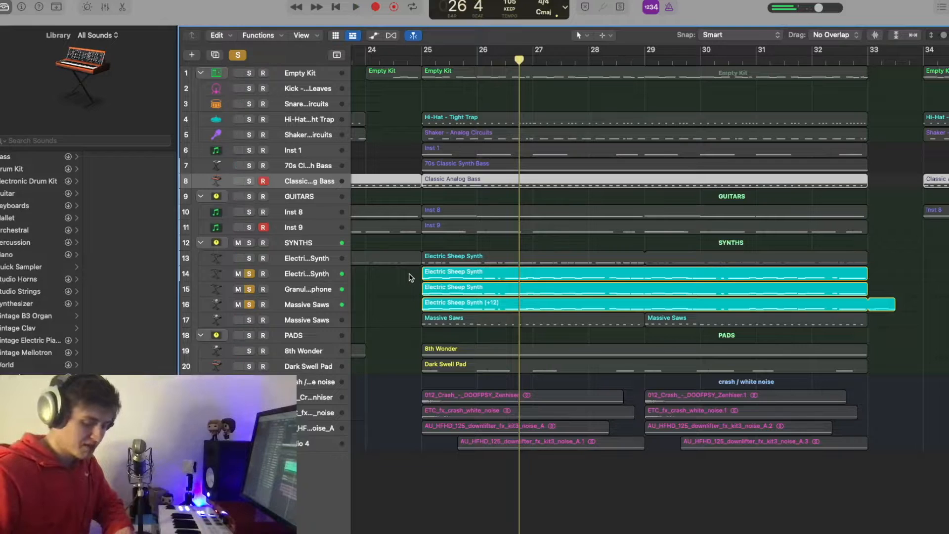
# Examine the note patterns in the soloed Electric Sheep Synth, Granular Vibraphone and Massive Saws regions from bar 25.
pyautogui.press('super+Down')
pyautogui.press('super+Down')
pyautogui.press('super+Down')
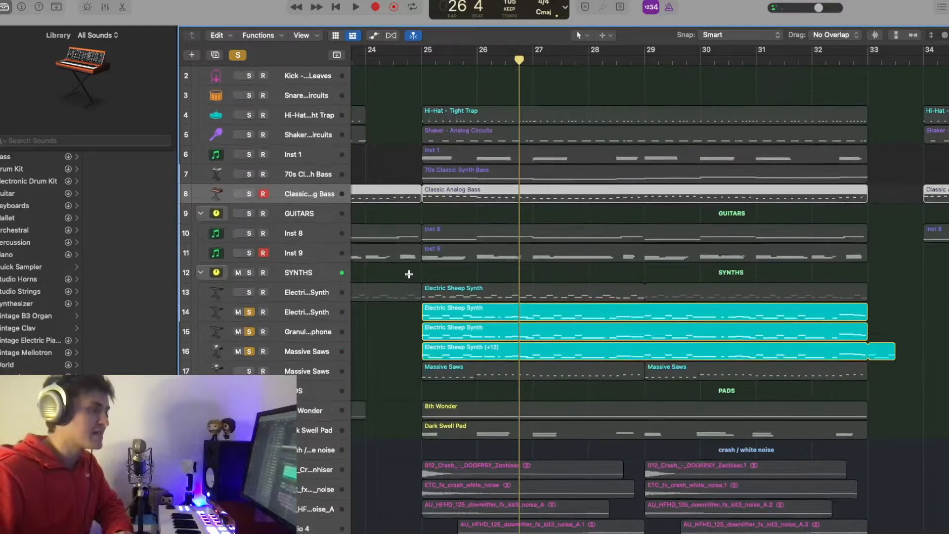
pyautogui.press('super+Down')
pyautogui.press('super+Right')
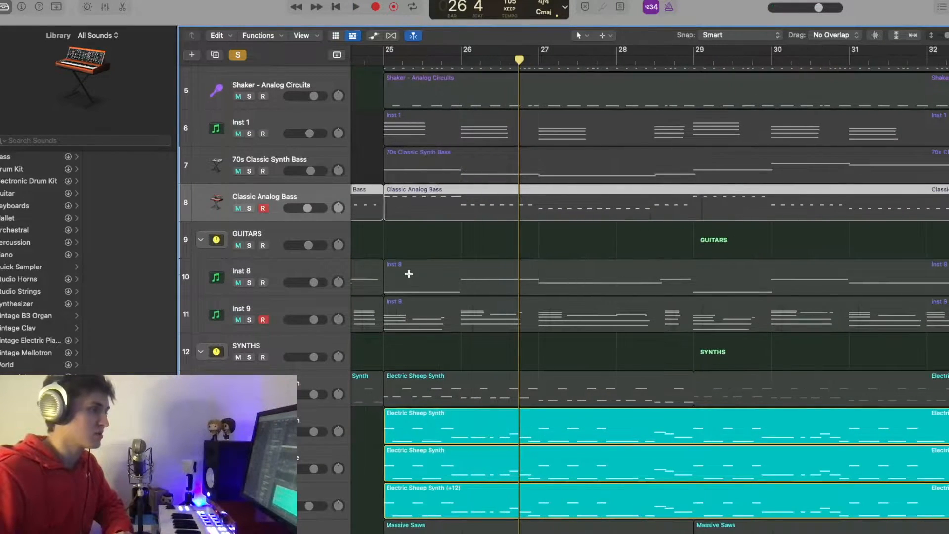
pyautogui.press('super+Up')
pyautogui.press('super+Up')
pyautogui.press('super+Down')
pyautogui.press('super+Down')
pyautogui.press('super+Down')
pyautogui.press('super+Down')
pyautogui.press('super+Down')
pyautogui.press('super+Down')
pyautogui.press('super+Down')
pyautogui.scroll(-8, 409, 273)
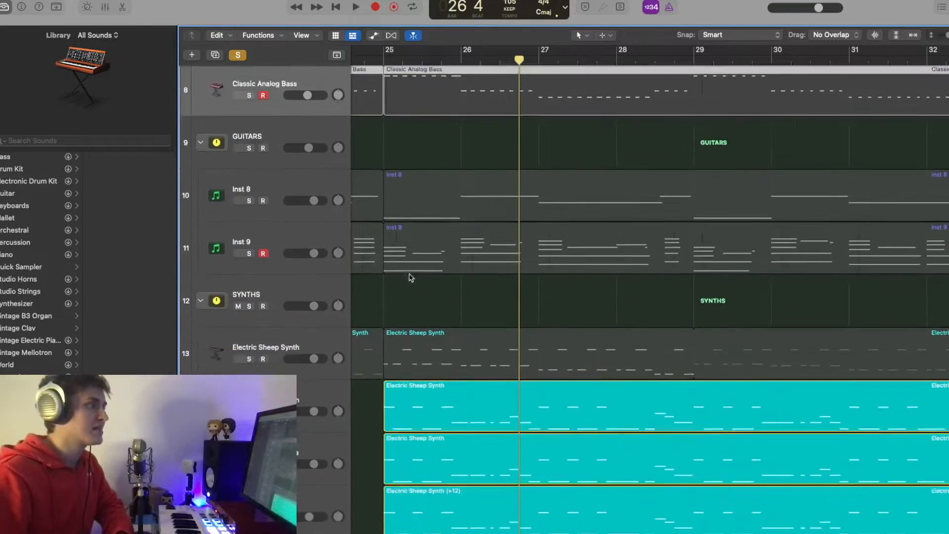
# Audition the three soloed synths from bar 25, adding the track 13 Electric Sheep Synth to the solo during playback.
pyautogui.click(383, 60)
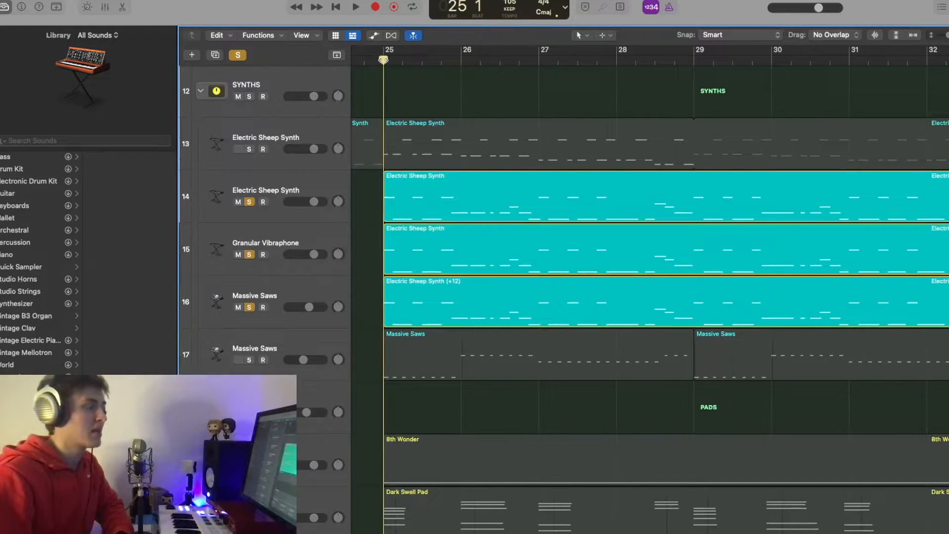
pyautogui.press('space')
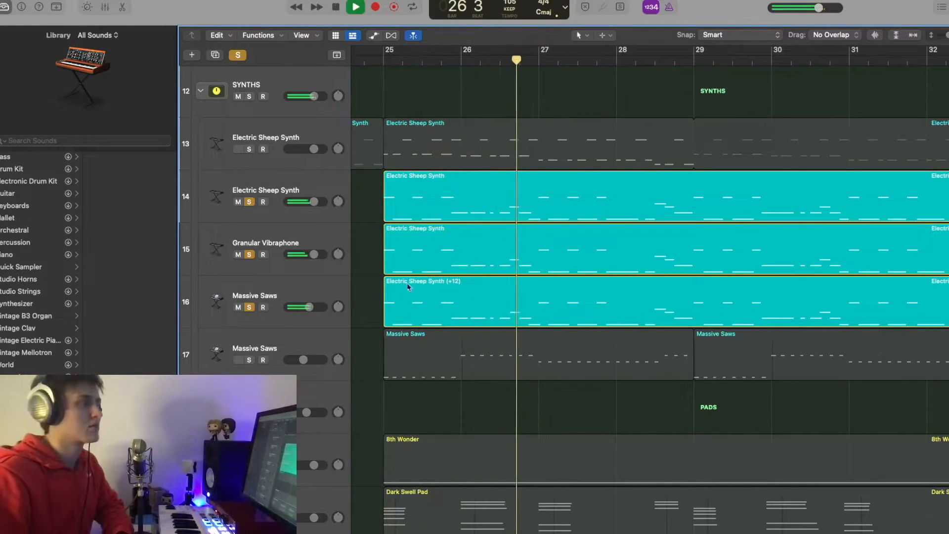
pyautogui.click(249, 149)
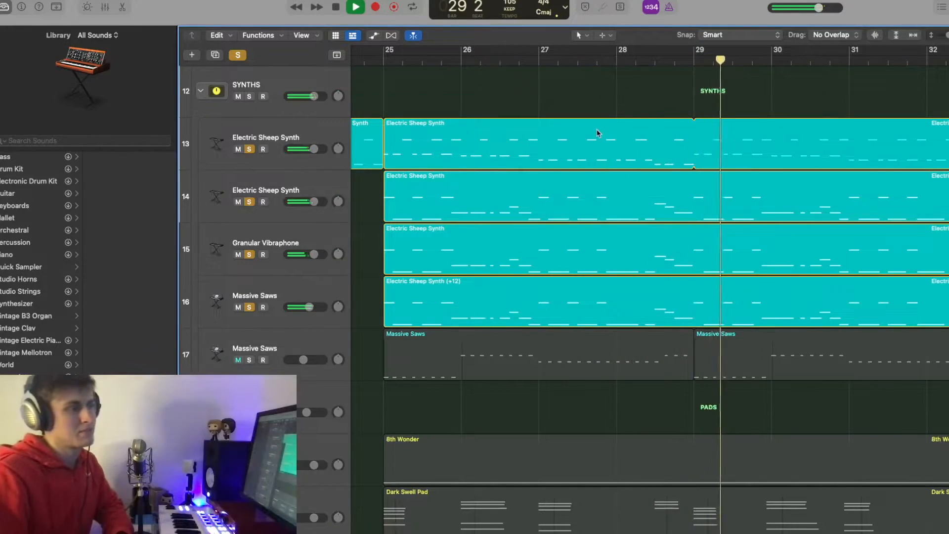
pyautogui.press('space')
# Select the track 16 Massive Saws, clear all solos, and audition only the track 14 Electric Sheep Synth from bar 25.
pyautogui.click(285, 291)
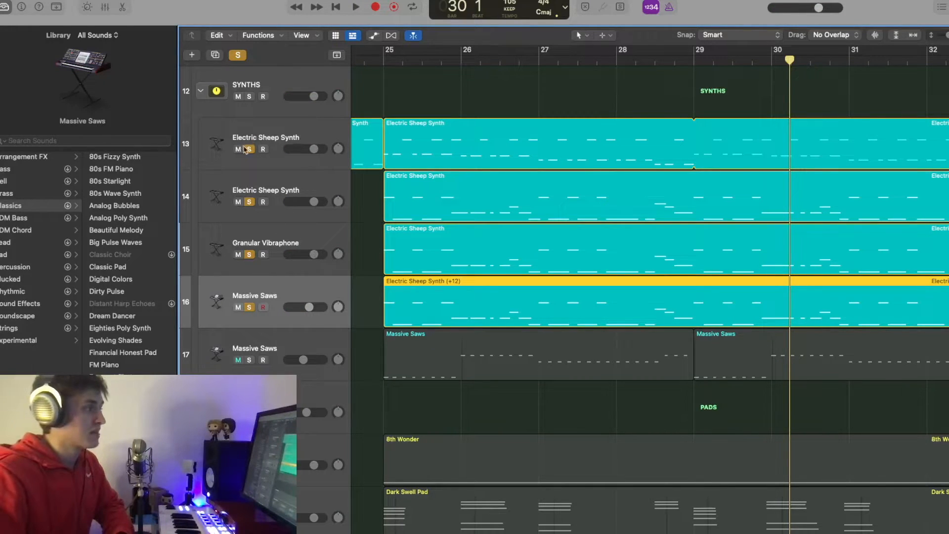
pyautogui.click(238, 56)
pyautogui.click(249, 202)
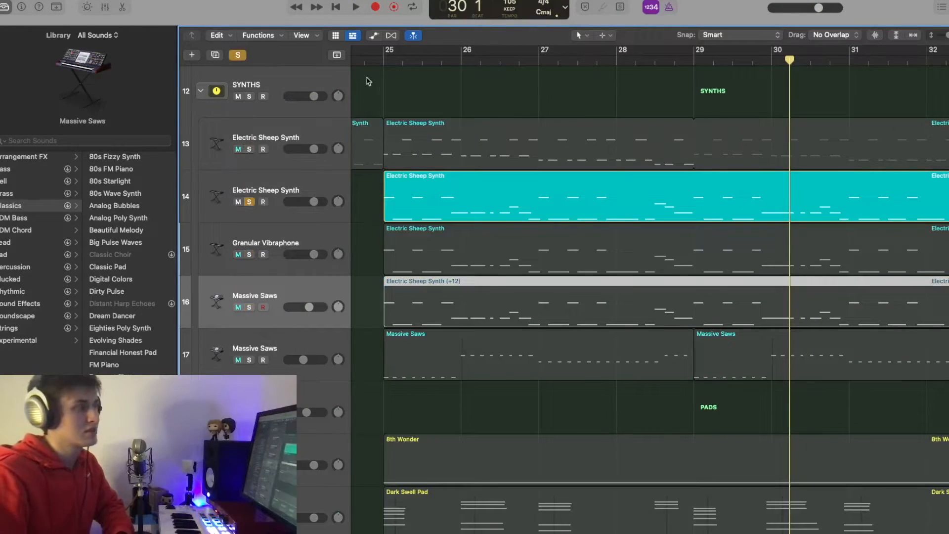
pyautogui.press('space')
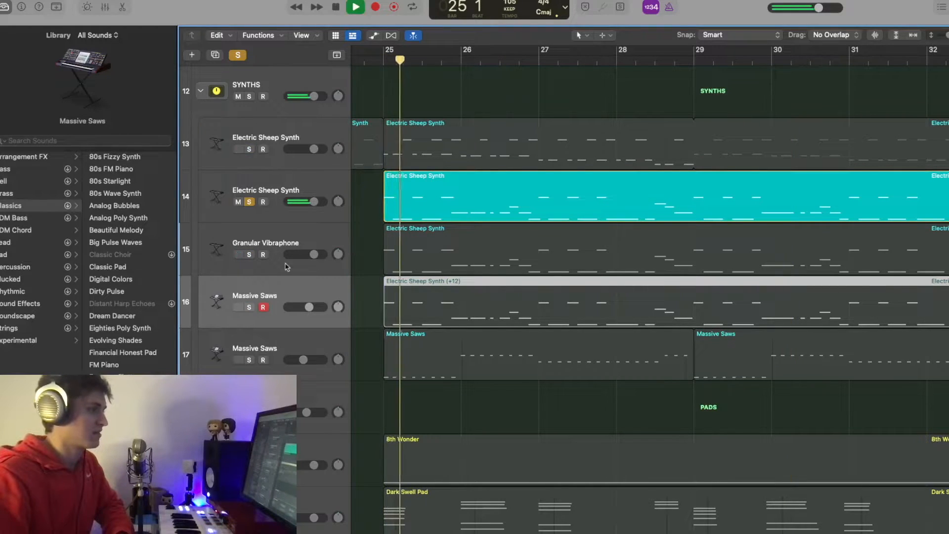
# During playback, switch the solo to Granular Vibraphone and on to the track 16 Massive Saws, and stop playback.
pyautogui.click(250, 255)
pyautogui.click(250, 202)
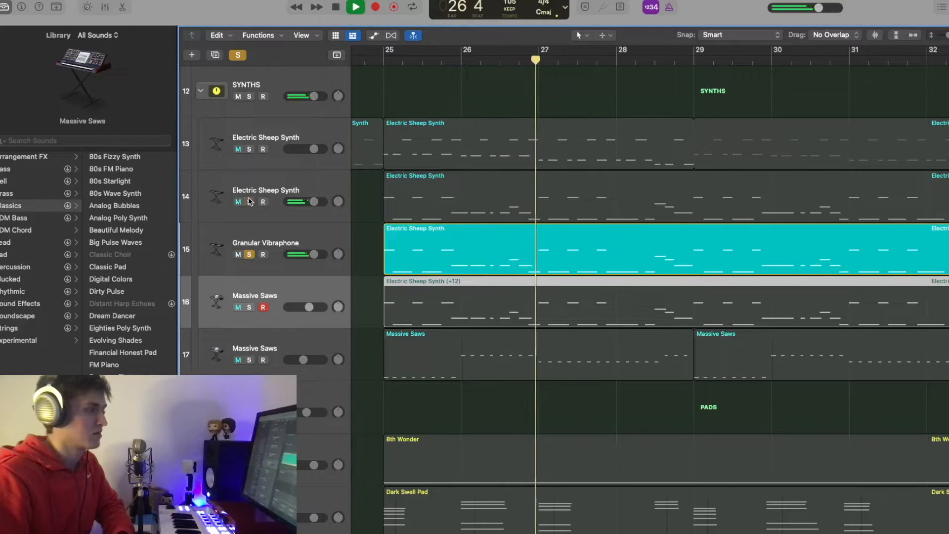
pyautogui.scroll(-1, 249, 213)
pyautogui.press('s')
pyautogui.click(249, 247)
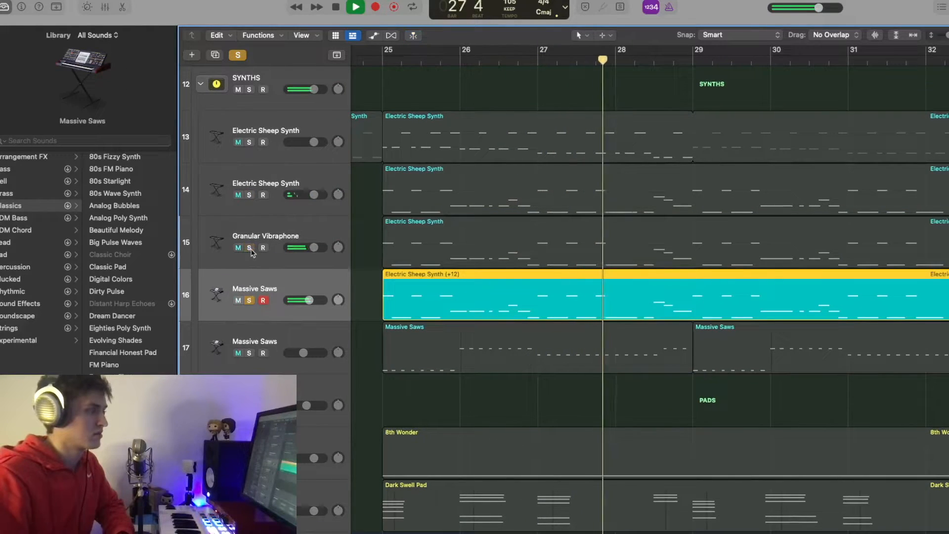
pyautogui.press('space')
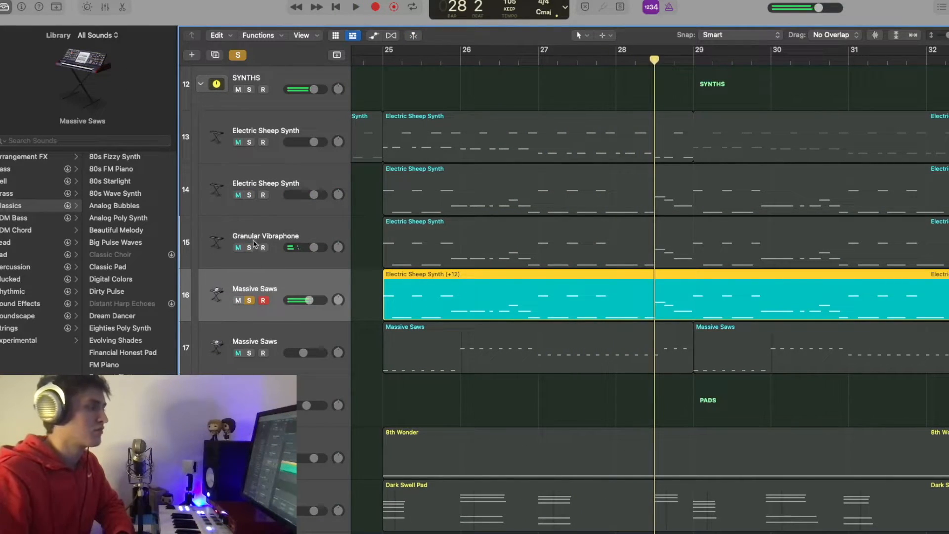
# Add Granular Vibraphone and the track 14 Electric Sheep Synth to the soloed Massive Saws and audition them from bar 25.
pyautogui.click(251, 248)
pyautogui.click(249, 196)
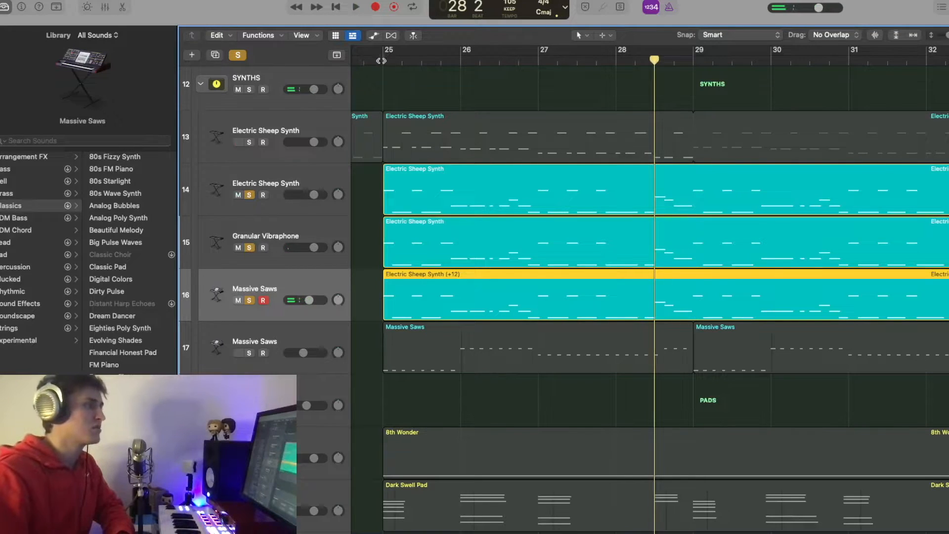
pyautogui.click(381, 60)
pyautogui.press('space')
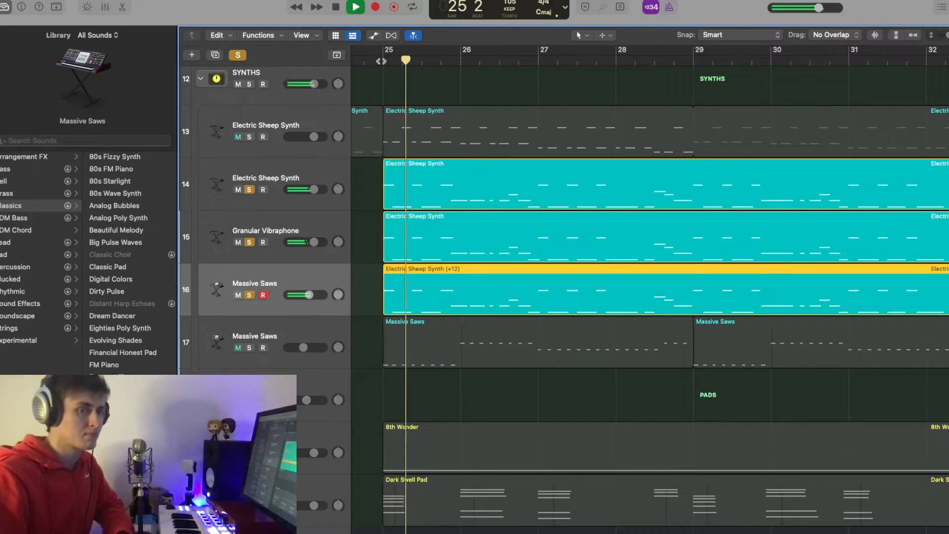
# Unsolo tracks 14 to 16, solo the track 17 Massive Saws alone, and audition it from bar 25.
pyautogui.click(251, 192)
pyautogui.click(250, 242)
pyautogui.click(249, 295)
pyautogui.click(250, 347)
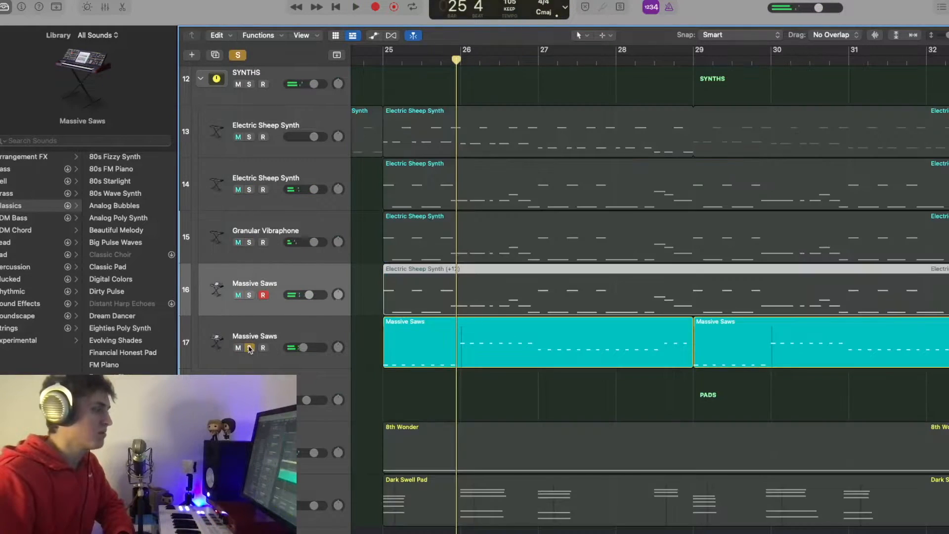
pyautogui.click(383, 60)
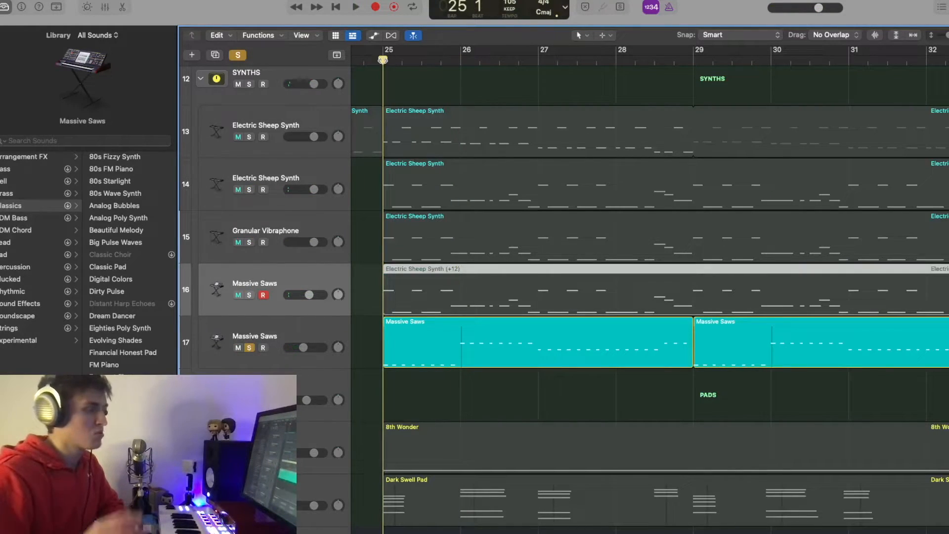
pyautogui.press('space')
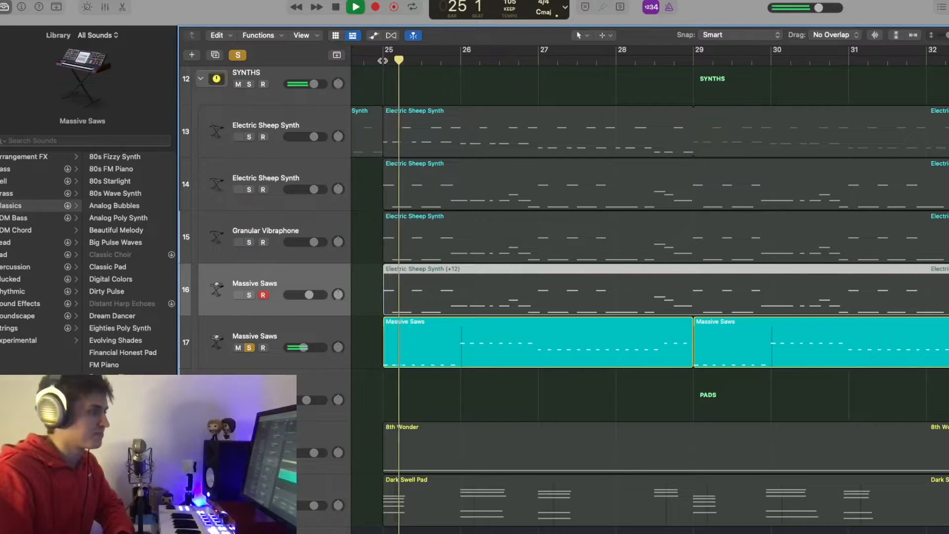
pyautogui.scroll(1, 374, 158)
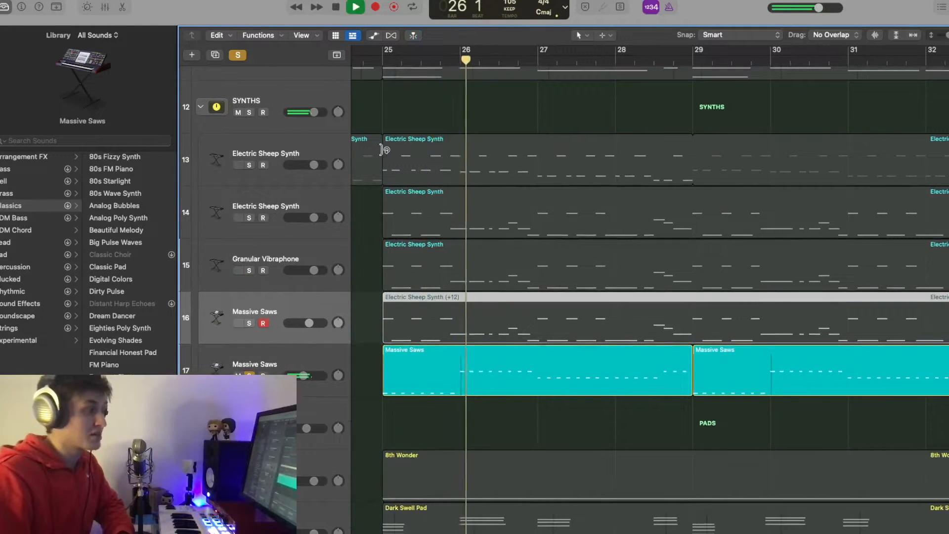
pyautogui.press('space')
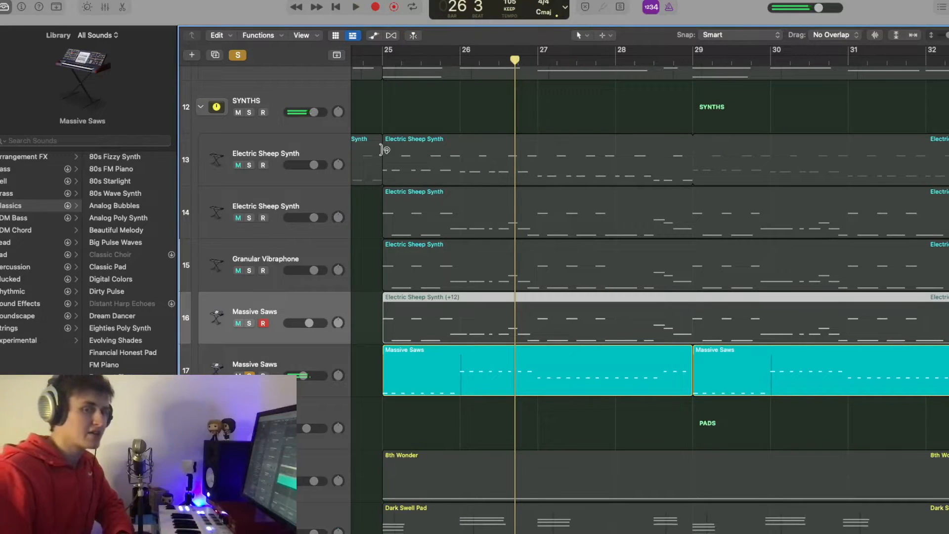
# Swap the solo from the track 17 Massive Saws to synth tracks 13 to 16 and audition them from bar 25.
pyautogui.moveTo(249, 165); pyautogui.dragTo(249, 315)
pyautogui.click(250, 375)
pyautogui.click(388, 58)
pyautogui.press('space')
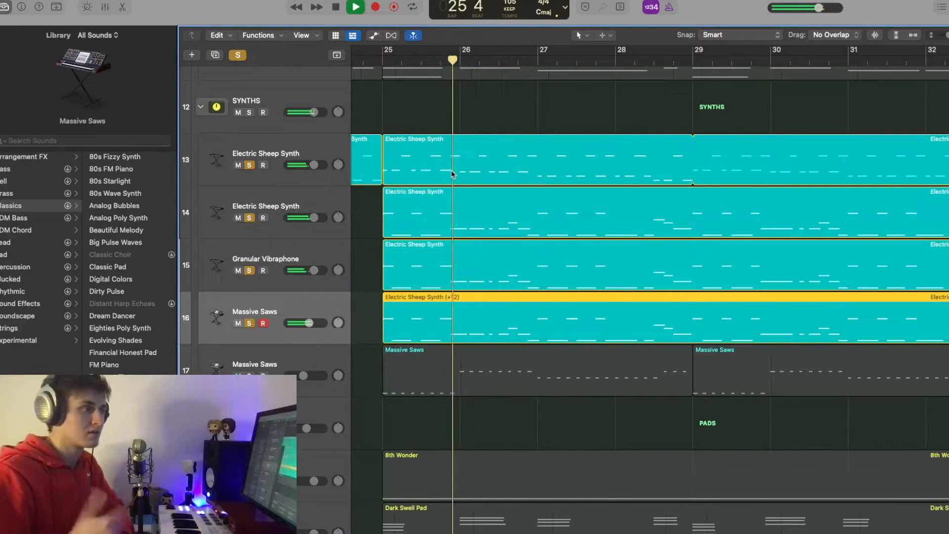
pyautogui.press('space')
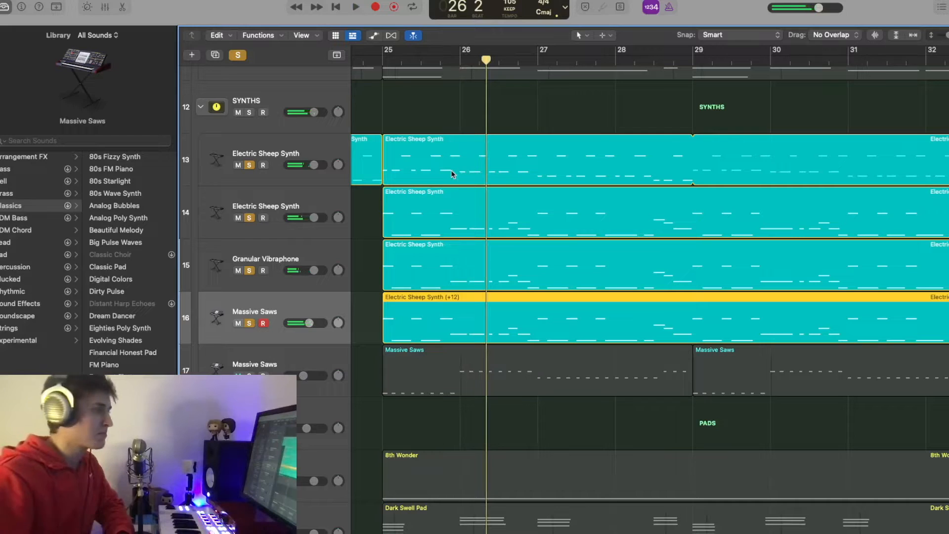
# Add the track 17 Massive Saws to the other soloed synths and audition all five from bar 25.
pyautogui.click(249, 375)
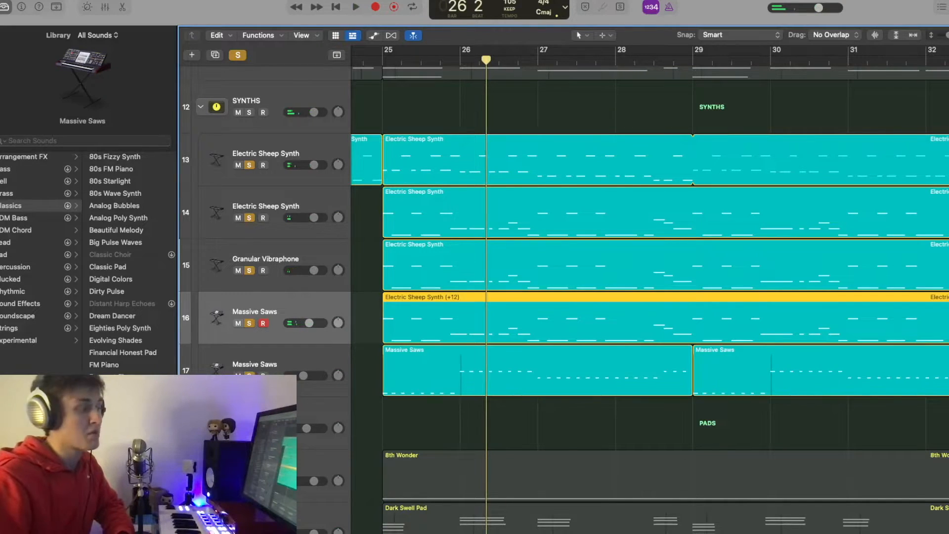
pyautogui.click(382, 59)
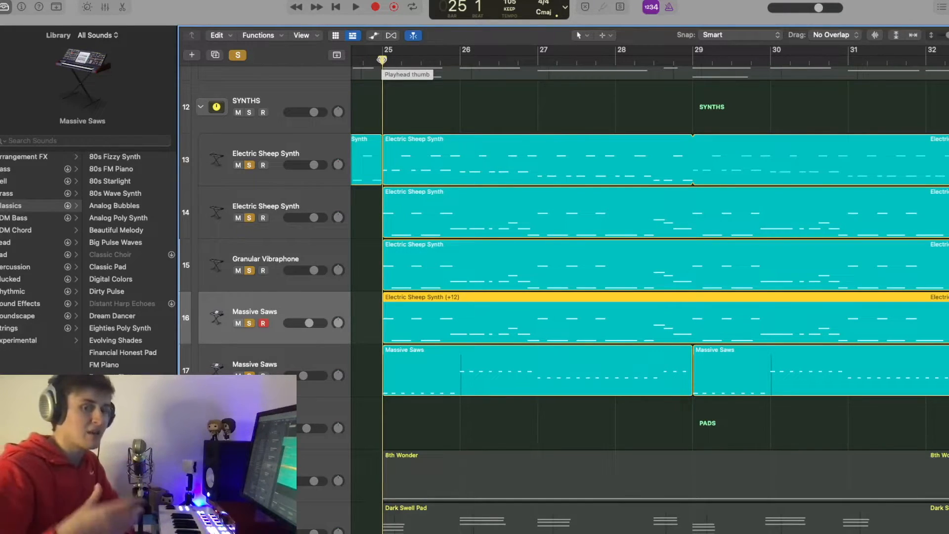
pyautogui.press('space')
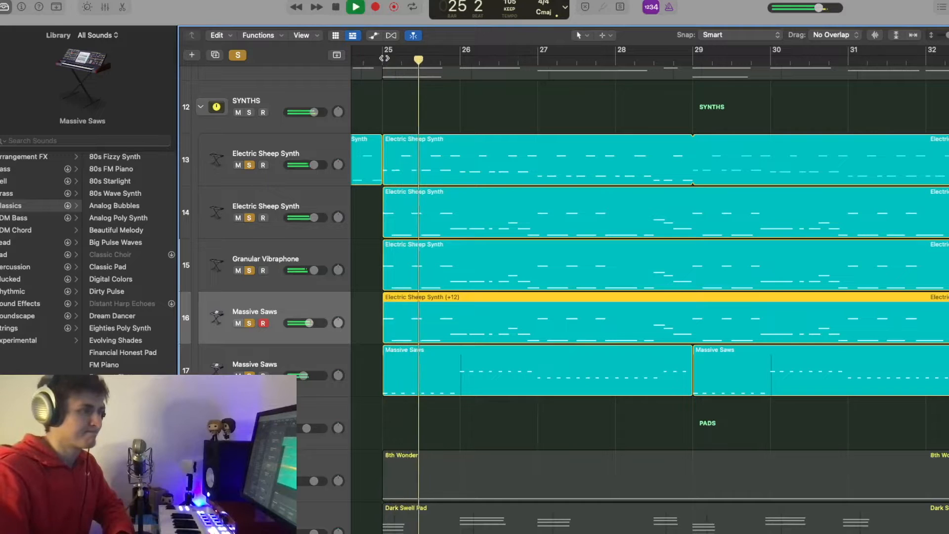
pyautogui.press('space')
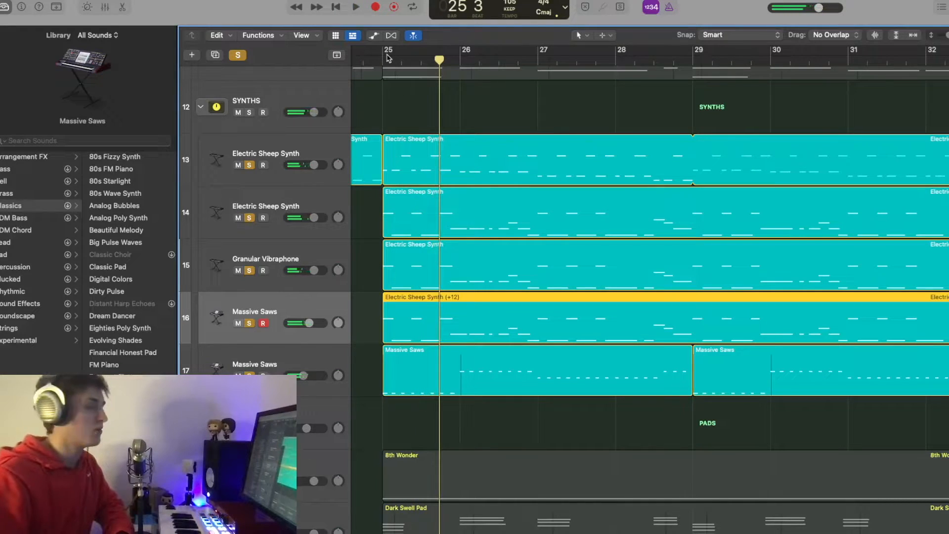
# Resume playback of the soloed synths and add every guitar, bass and drum track to the solo while it plays.
pyautogui.press('space')
pyautogui.press('super+Up')
pyautogui.press('super+Up')
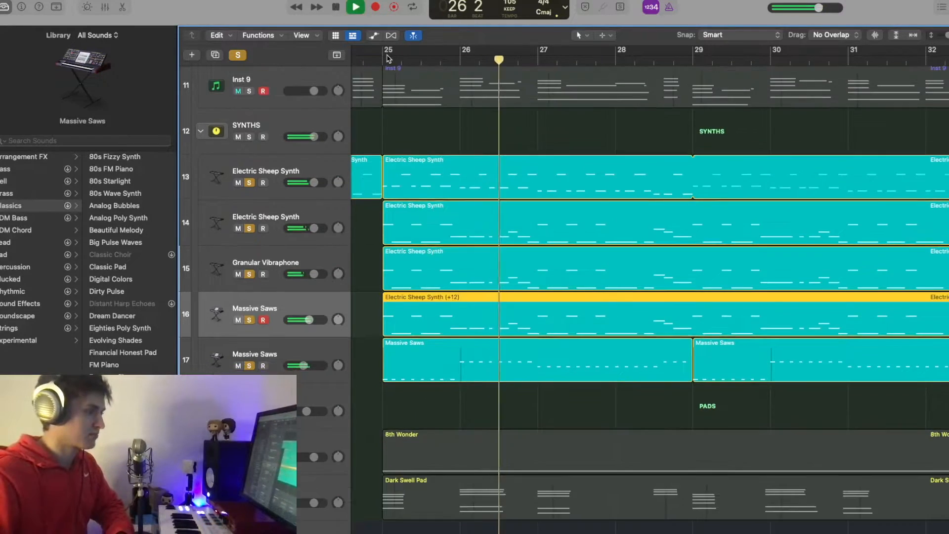
pyautogui.press('super+Up')
pyautogui.press('super+Up')
pyautogui.press('super+Left')
pyautogui.press('super+Left')
pyautogui.press('super+Left')
pyautogui.press('super+Left')
pyautogui.press('super+Left')
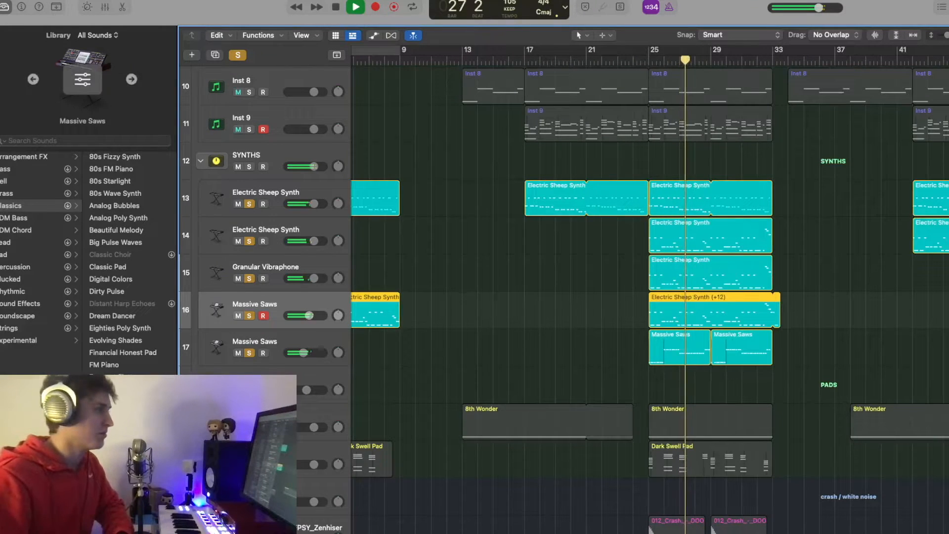
pyautogui.scroll(5, 248, 371)
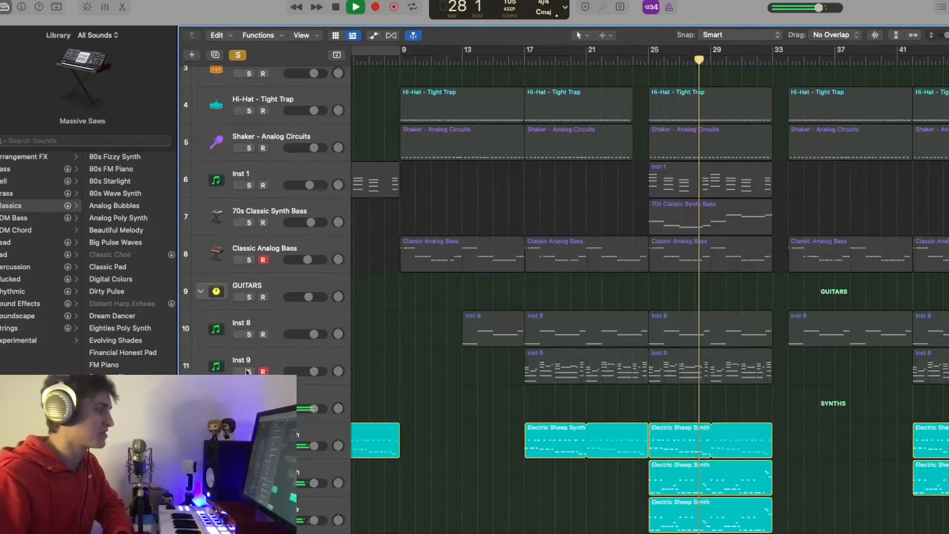
pyautogui.moveTo(247, 371); pyautogui.dragTo(241, 109)
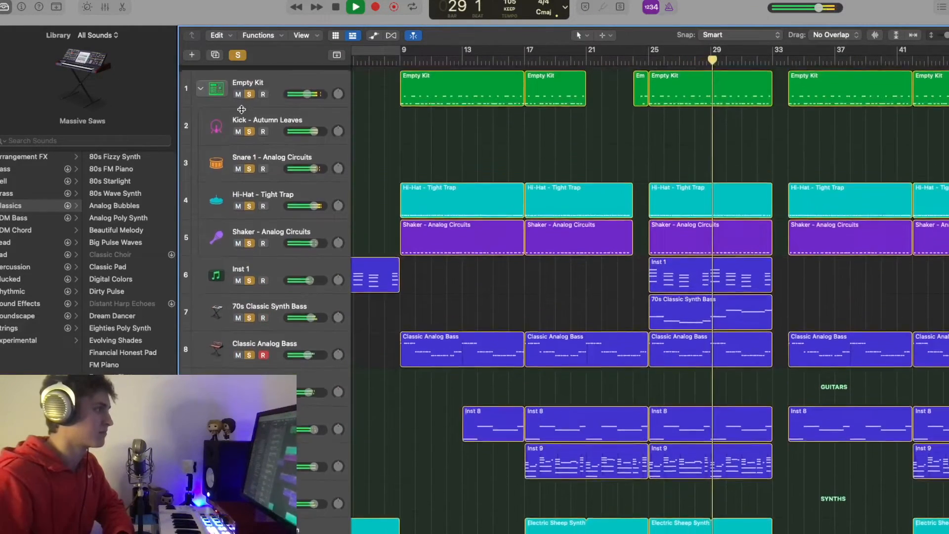
# Listen to the soloed drums, bass, guitars and synths up to bar 32 while examining the synth, pad and crash regions.
pyautogui.scroll(-10, 487, 200)
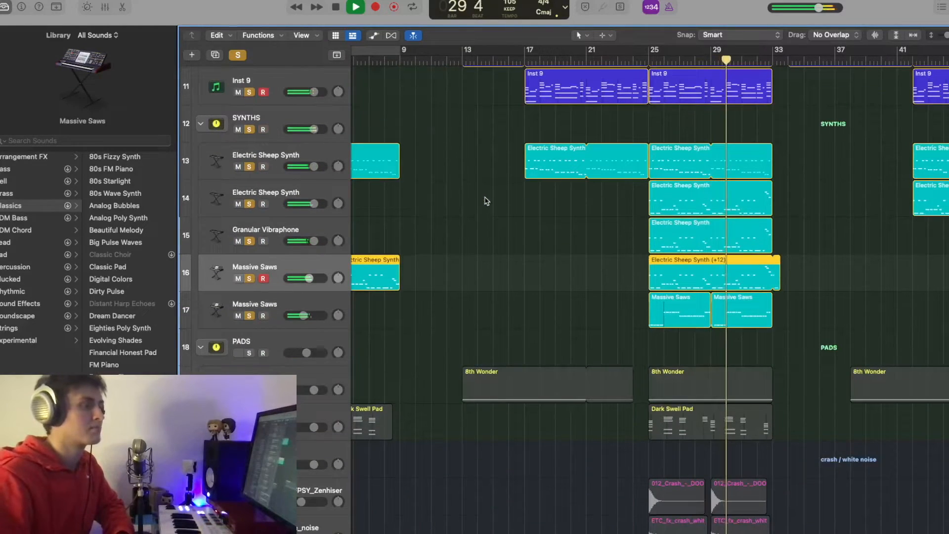
pyautogui.scroll(-3, 489, 192)
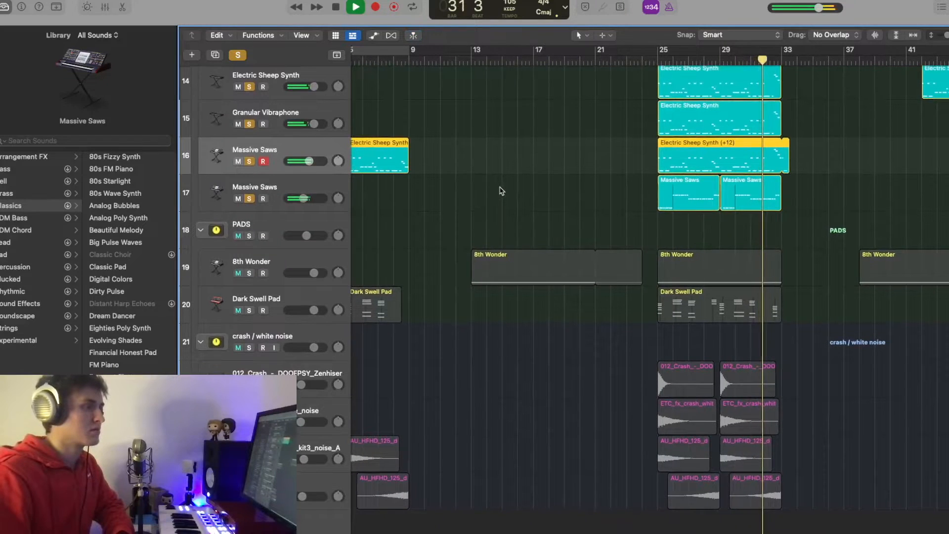
pyautogui.scroll(3, 499, 190)
pyautogui.scroll(-3, 502, 191)
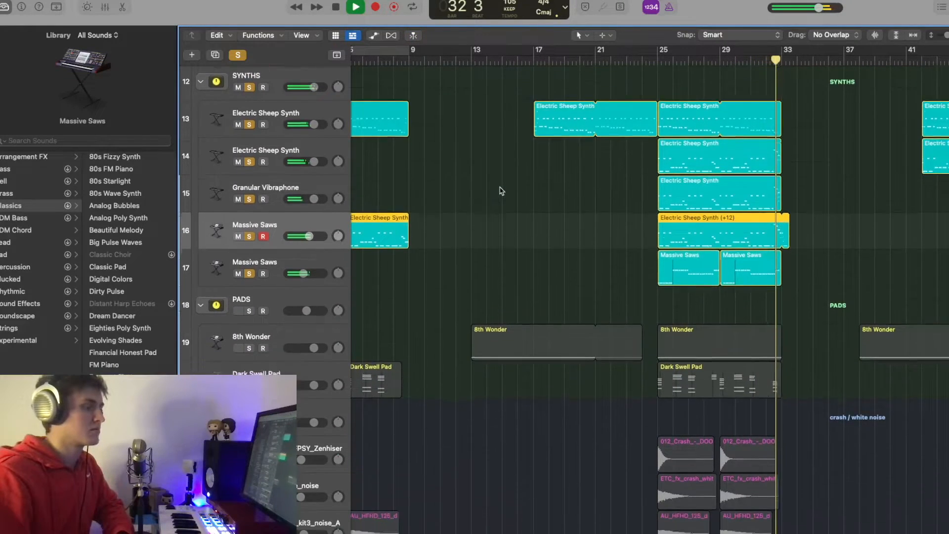
pyautogui.press('space')
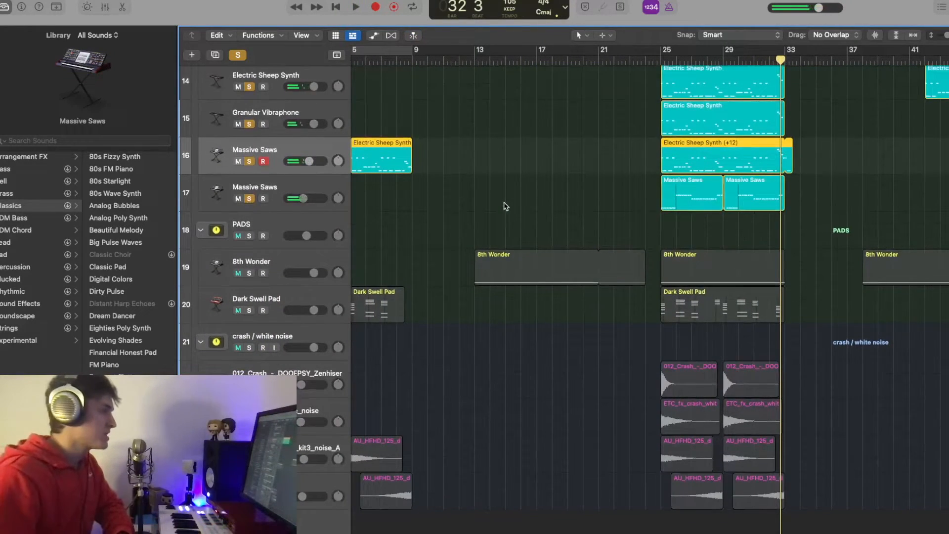
# Clear all solos, solo the PADS stack, exclude Dark Swell Pad, and audition 8th Wonder alone from bar 25.
pyautogui.click(238, 55)
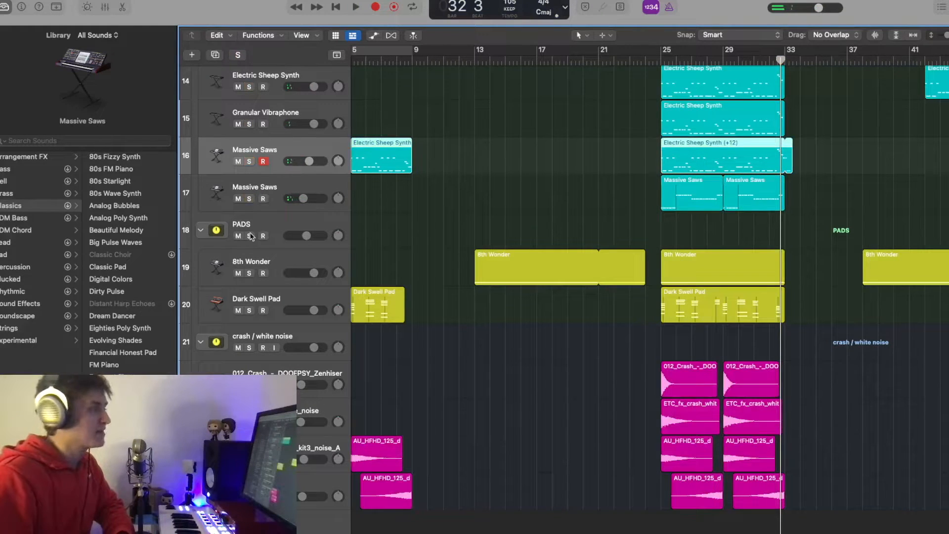
pyautogui.click(250, 236)
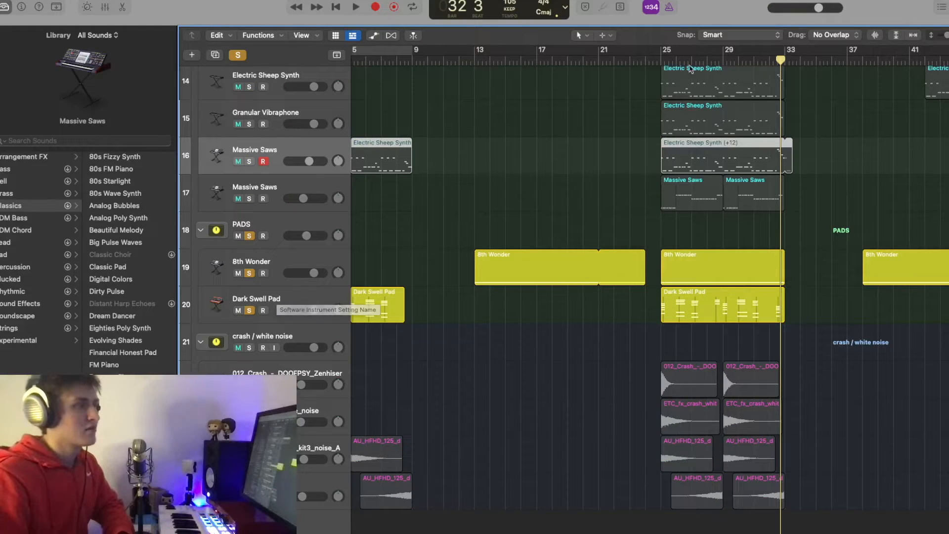
pyautogui.press('space')
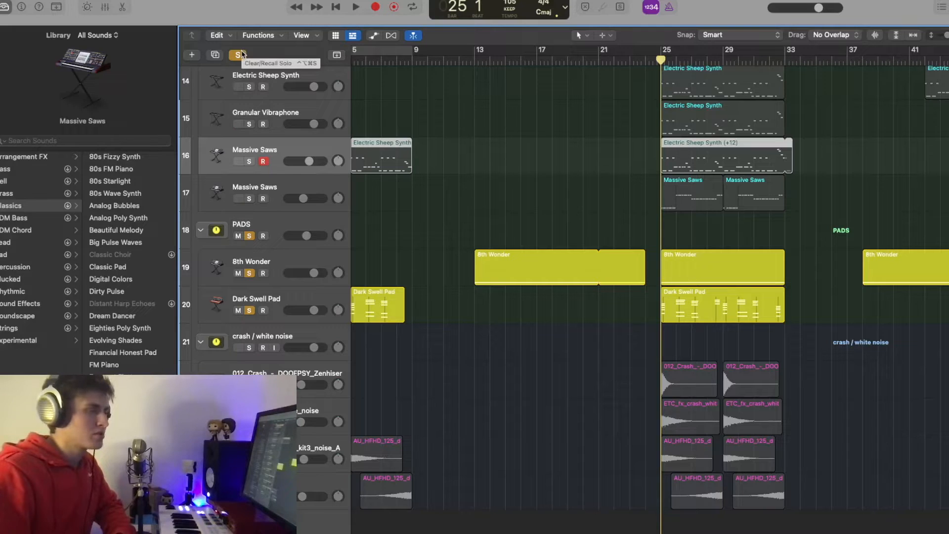
pyautogui.click(248, 311)
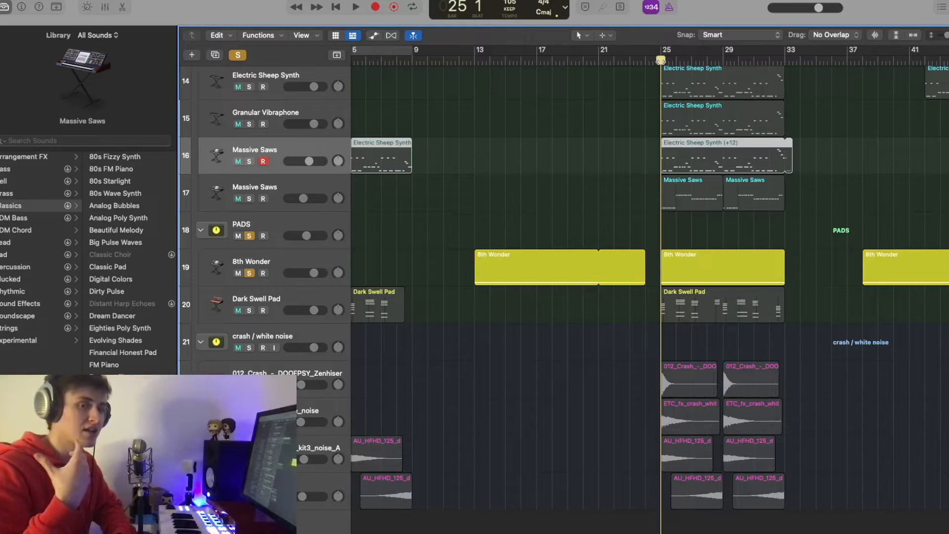
pyautogui.press('space')
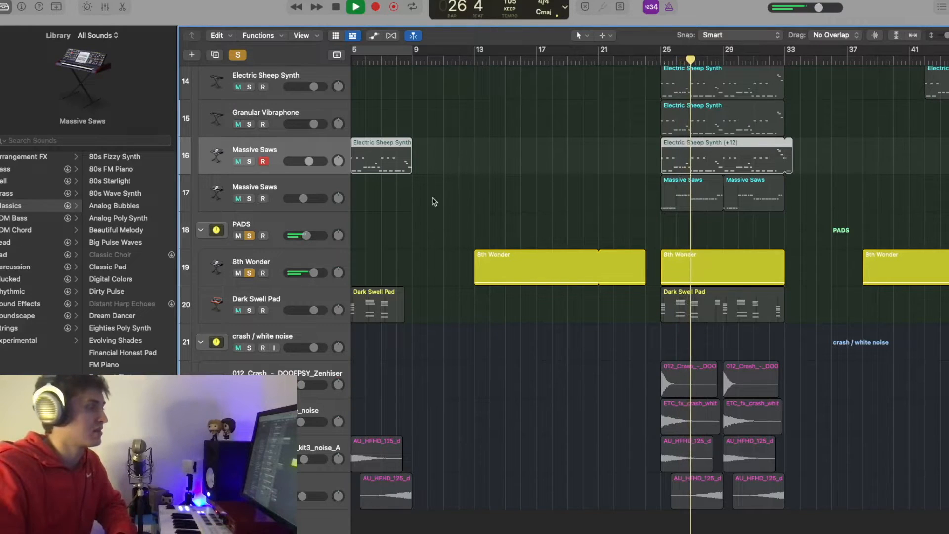
pyautogui.press('space')
# Switch the pad solo from 8th Wonder to Dark Swell Pad and audition it from bar 25.
pyautogui.click(248, 310)
pyautogui.click(248, 310)
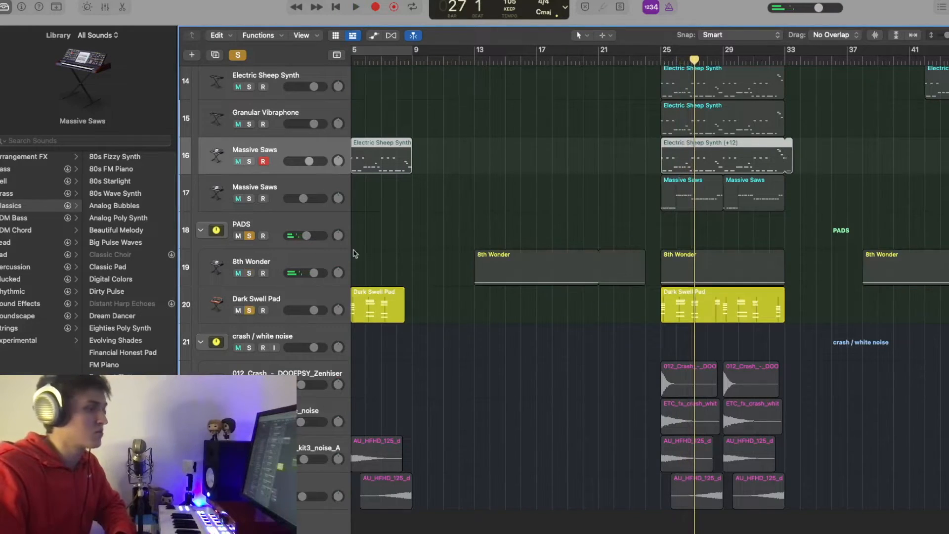
pyautogui.click(660, 61)
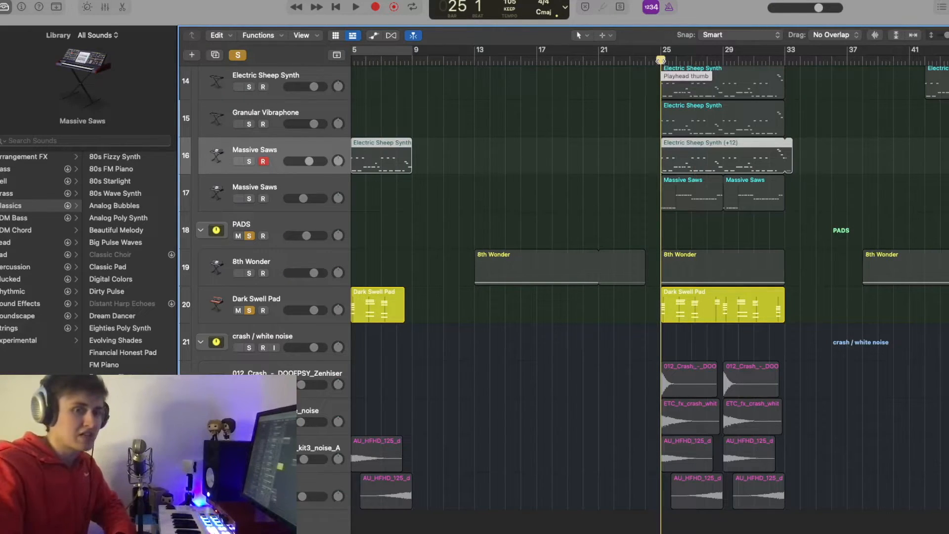
pyautogui.press('space')
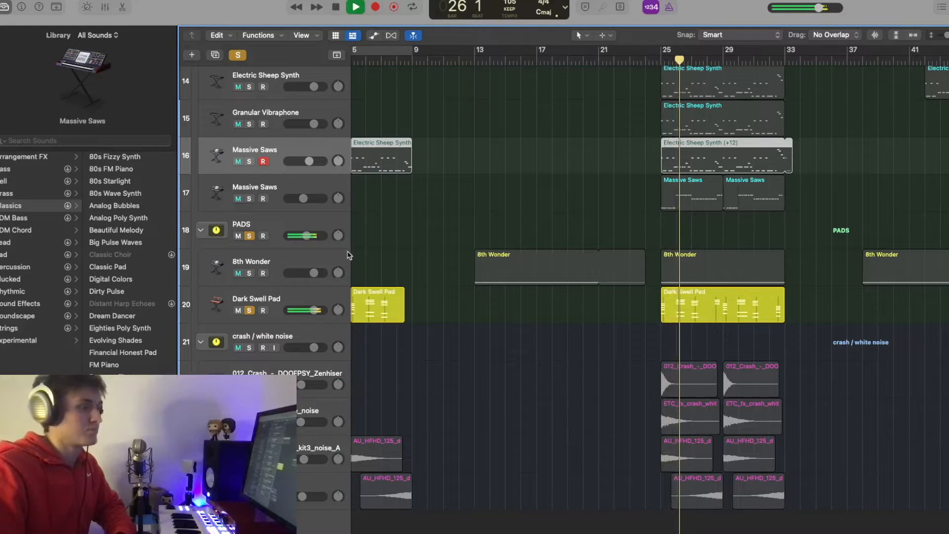
# Stop playback and inspect the instrument patches of the 8th Wonder and Dark Swell Pad tracks.
pyautogui.press('space')
pyautogui.click(271, 261)
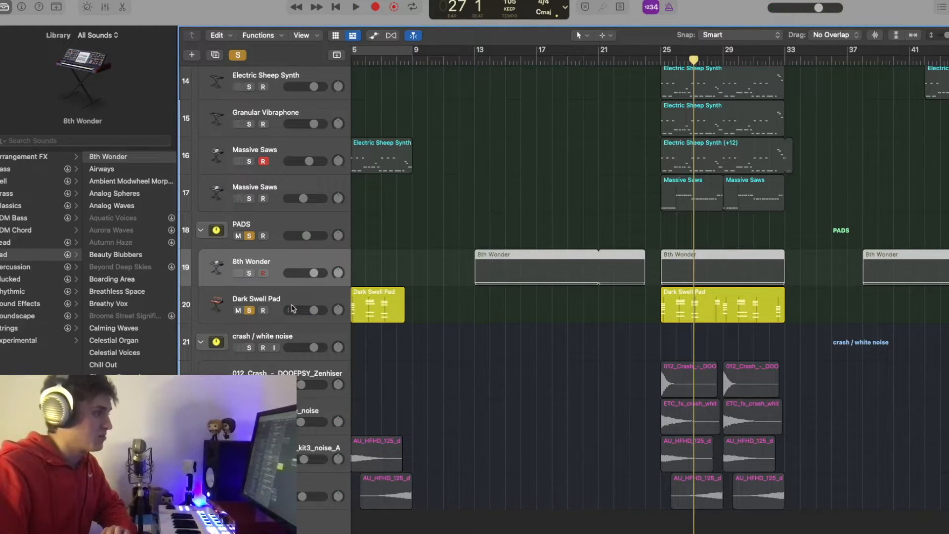
pyautogui.click(292, 308)
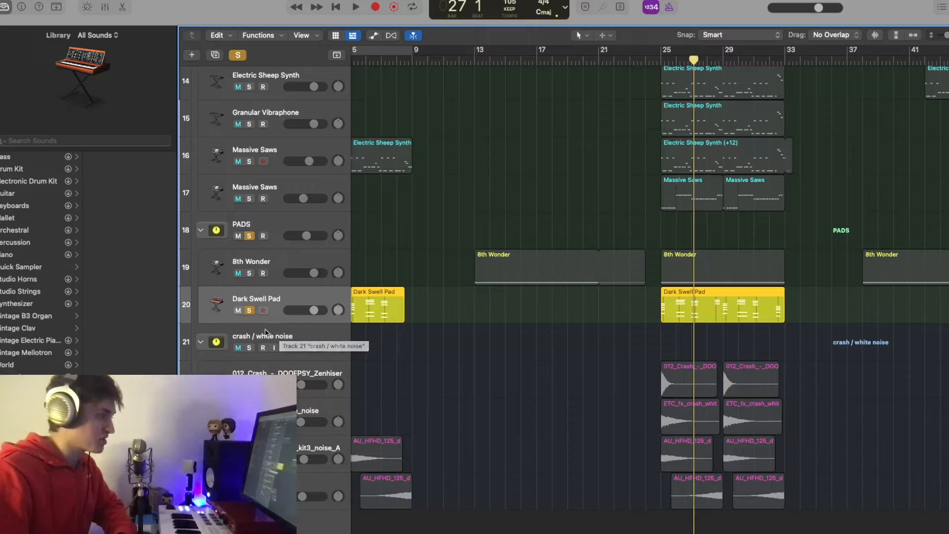
# Solo the whole PADS stack together with the crash / white noise stack and audition them from bar 25.
pyautogui.click(249, 310)
pyautogui.scroll(1, 557, 328)
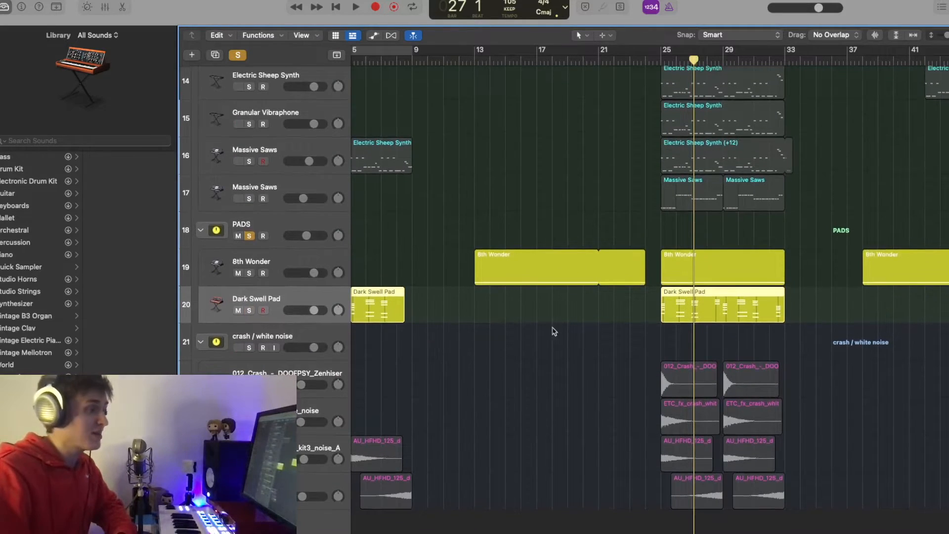
pyautogui.click(249, 347)
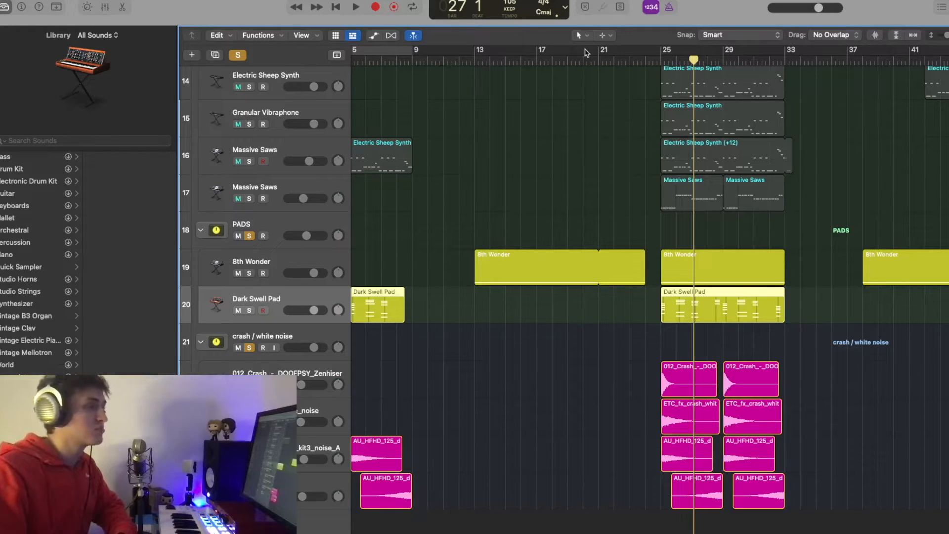
pyautogui.click(660, 61)
pyautogui.scroll(4, 663, 66)
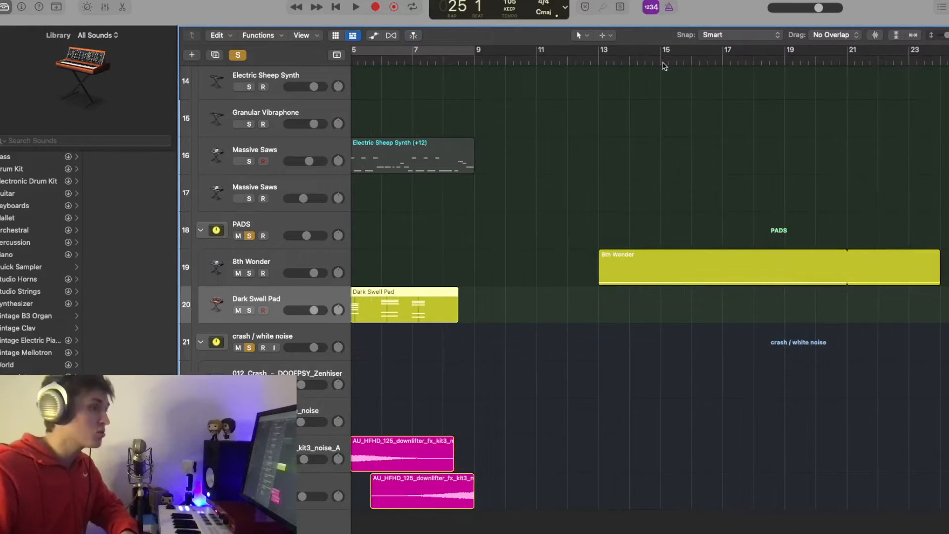
pyautogui.hscroll(10, 662, 63)
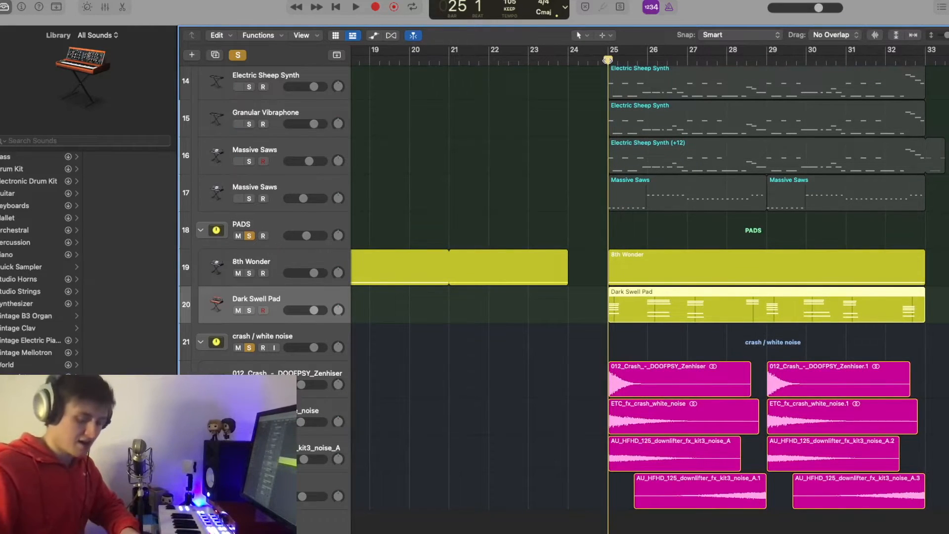
pyautogui.scroll(4, 609, 60)
pyautogui.press('super+Down')
pyautogui.scroll(-3, 481, 300)
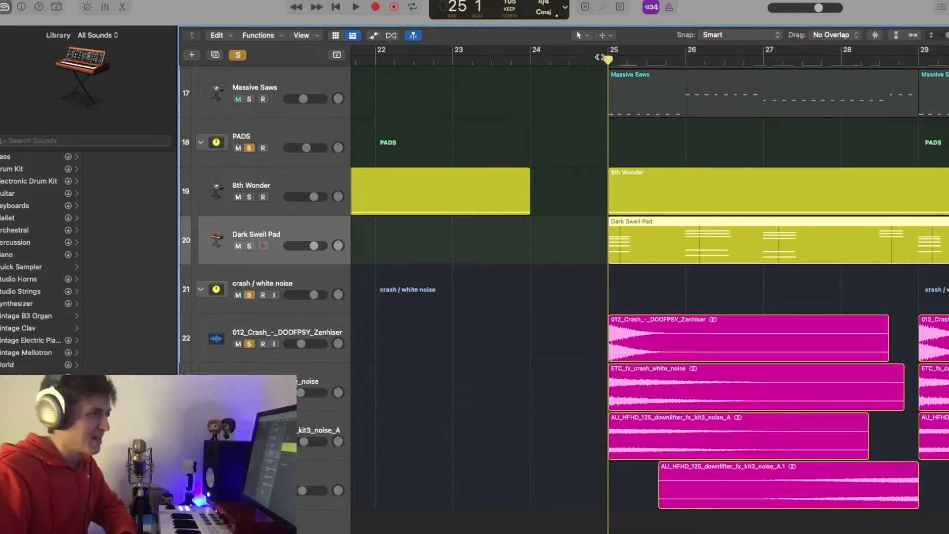
pyautogui.hscroll(5, 590, 395)
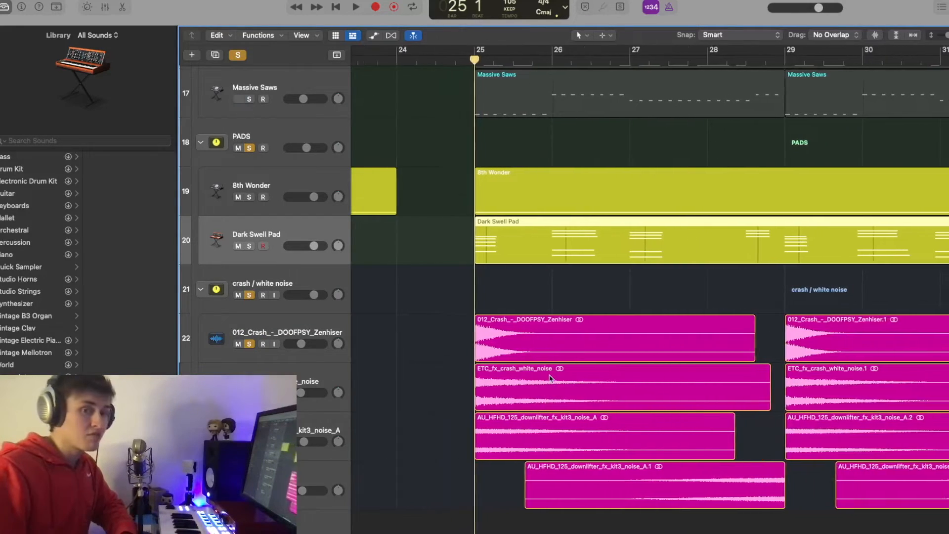
pyautogui.hscroll(3, 565, 385)
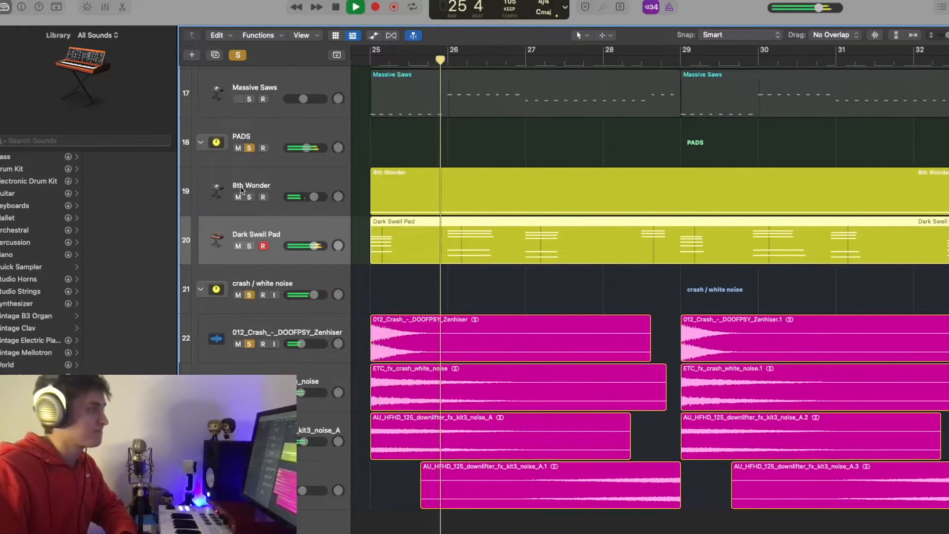
# Remove the PADS stack from the solo and listen to the crash / white noise stack alone until bar 29.
pyautogui.click(248, 149)
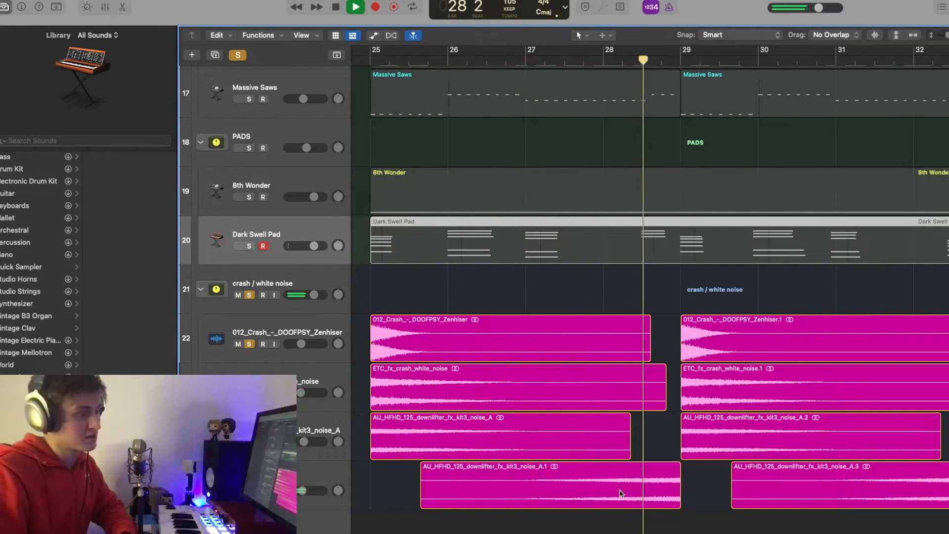
pyautogui.press('space')
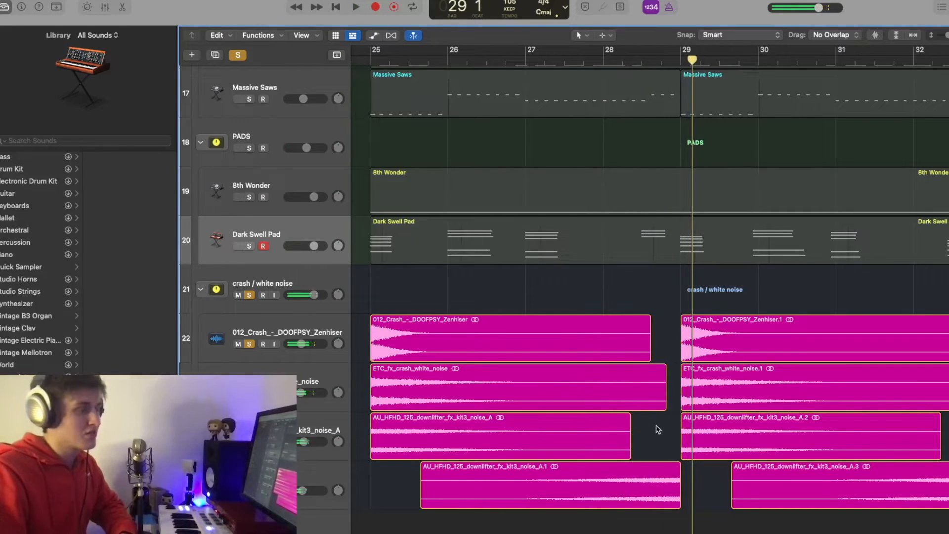
# Try reversing the AU_HFHD_125_downlifter_fx_kit3_noise_A region at bar 25.
pyautogui.click(568, 439)
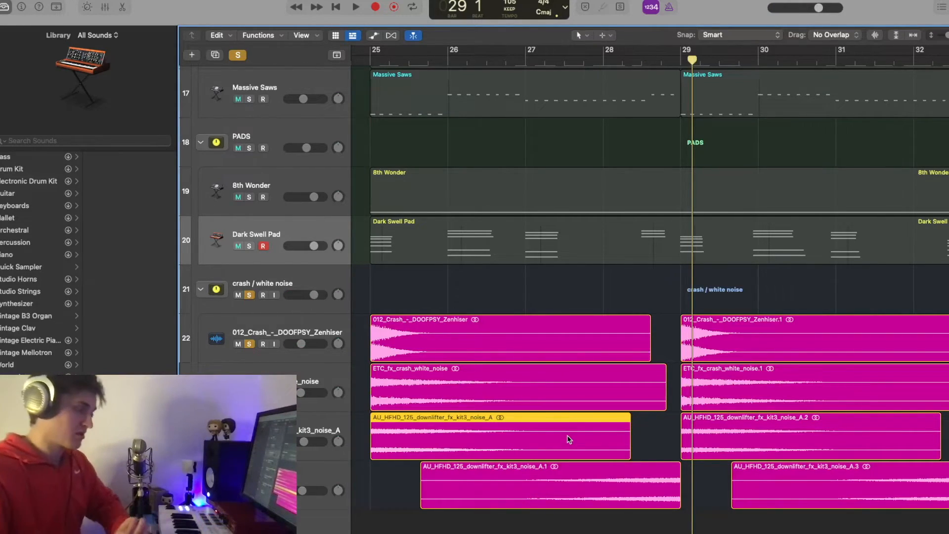
pyautogui.scroll(2, 568, 439)
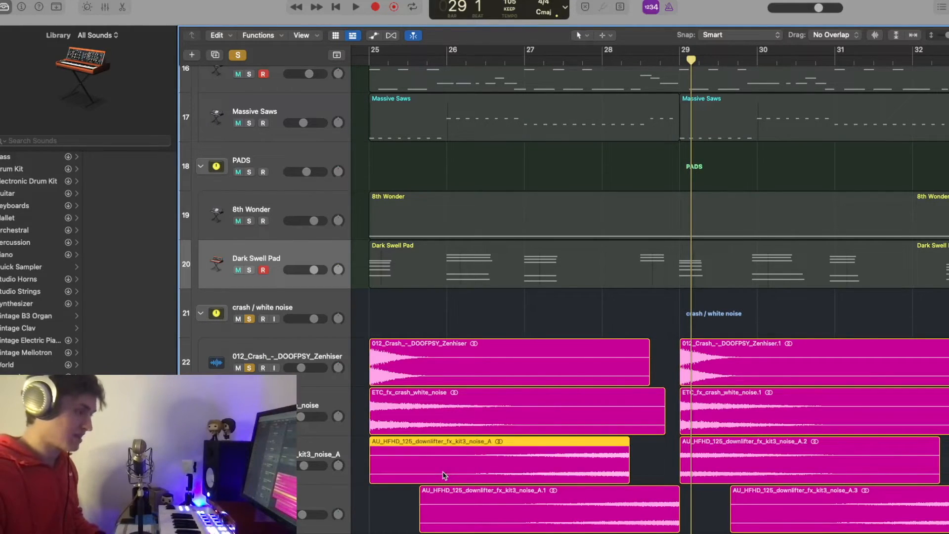
# Open the 012_Crash_-_DOOFPSY_Zenhiser region's audio file for editing, review the available audio functions, and close the editor.
pyautogui.click(602, 307)
pyautogui.doubleClick(585, 374)
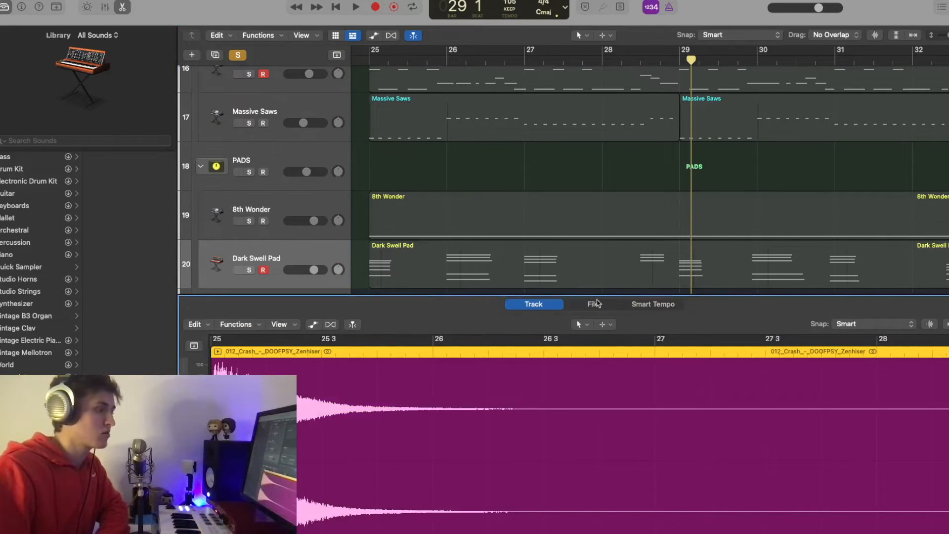
pyautogui.click(596, 304)
pyautogui.click(286, 324)
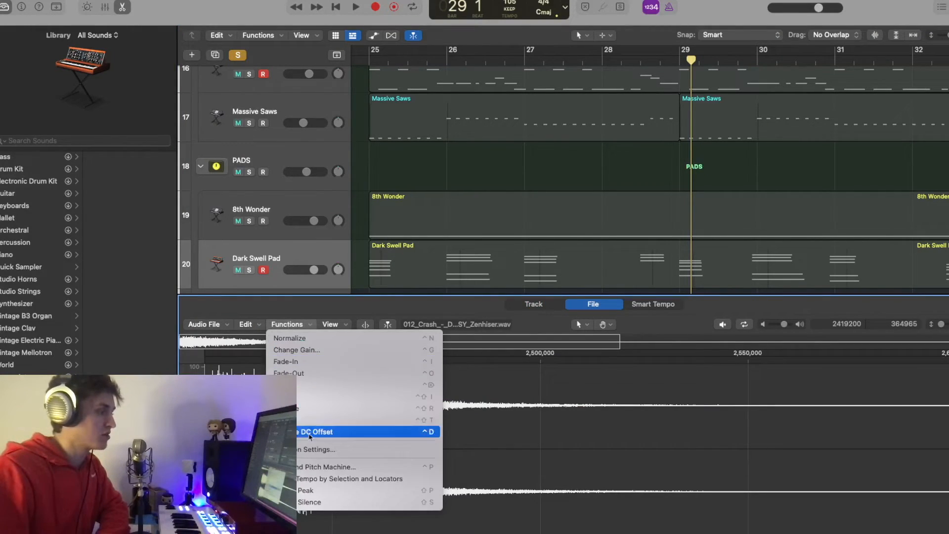
pyautogui.click(423, 408)
pyautogui.click(122, 7)
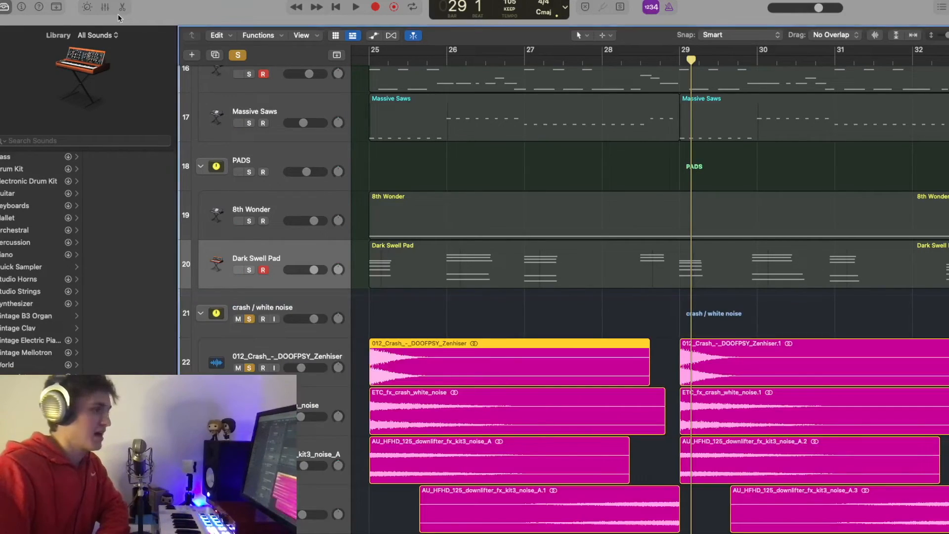
# Deselect the crash region and examine the complete arrangement with all tracks in view.
pyautogui.click(514, 330)
pyautogui.press('super+Up')
pyautogui.press('super+Up')
pyautogui.press('super+Up')
pyautogui.press('super+Up')
pyautogui.press('super+Up')
pyautogui.press('super+Up')
pyautogui.press('super+Up')
pyautogui.press('super+Up')
pyautogui.press('super+Up')
pyautogui.press('super+Up')
pyautogui.press('super+Up')
pyautogui.press('super+Up')
pyautogui.press('super+Up')
pyautogui.press('super+Up')
pyautogui.press('super+Up')
pyautogui.press('super+Up')
pyautogui.press('super+Up')
pyautogui.press('super+Up')
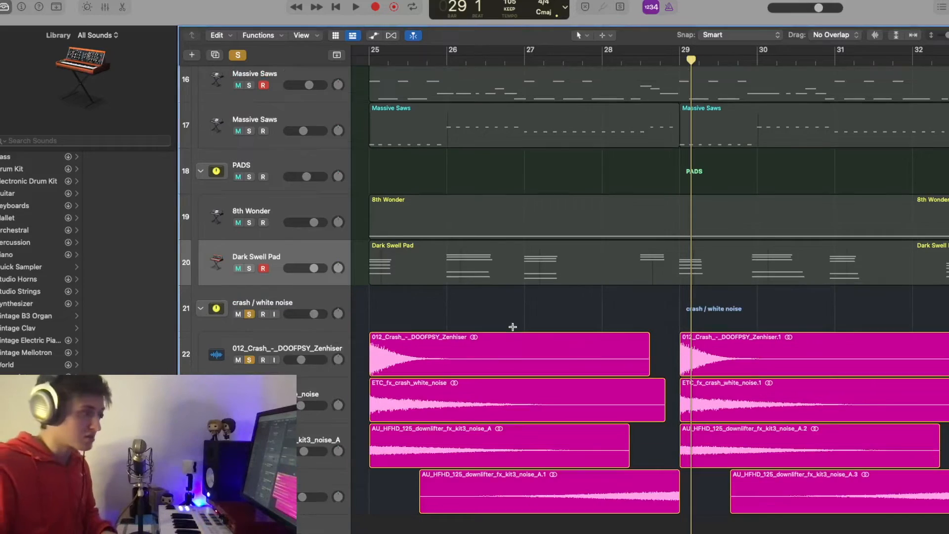
pyautogui.press('super+Up')
pyautogui.press('super+Up')
pyautogui.press('super+Up')
pyautogui.press('super+Left')
pyautogui.press('super+Left')
pyautogui.press('super+Left')
pyautogui.press('super+Left')
pyautogui.press('super+Left')
pyautogui.press('super+Left')
pyautogui.press('super+Left')
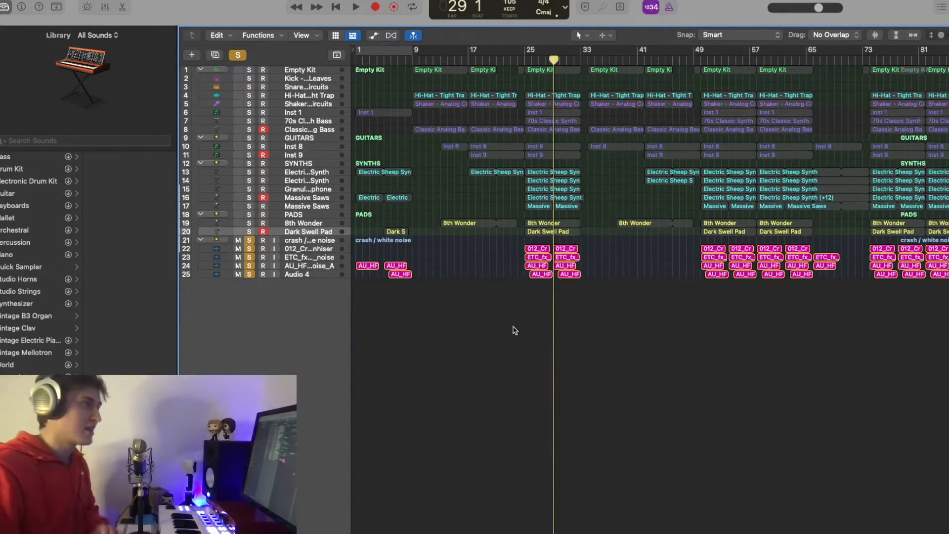
# Clear the crash / white noise solo, solo the Inst 8 and Inst 9 guitars, and audition them briefly from bar 25.
pyautogui.click(238, 55)
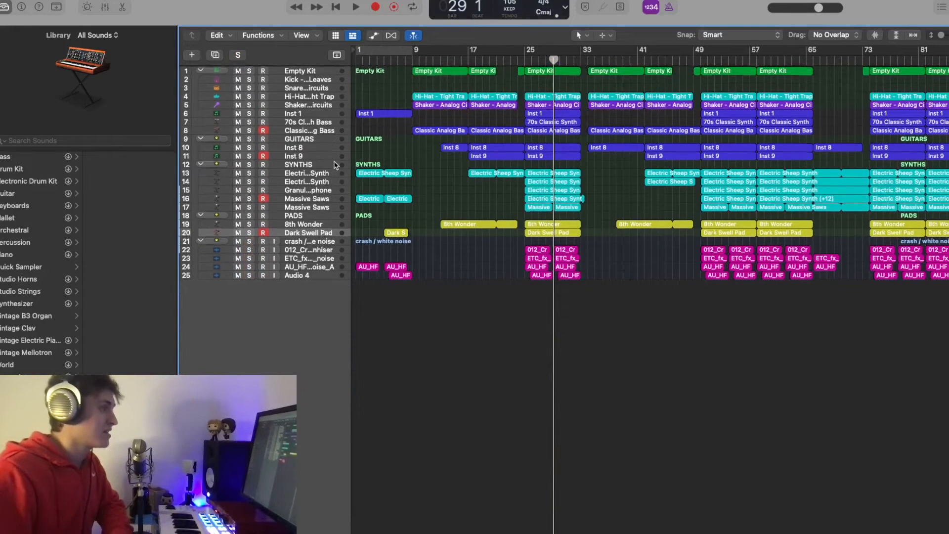
pyautogui.moveTo(250, 147); pyautogui.dragTo(249, 155)
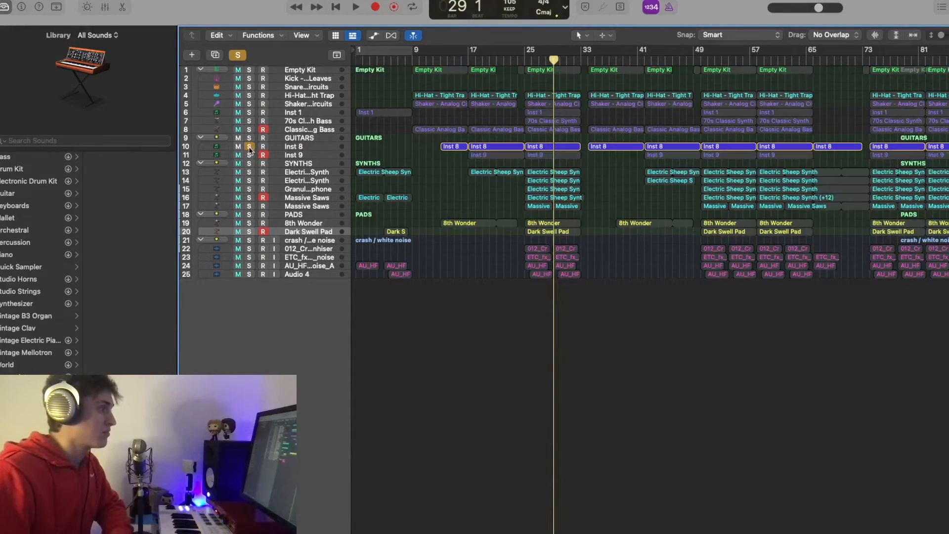
pyautogui.click(524, 62)
pyautogui.press('space')
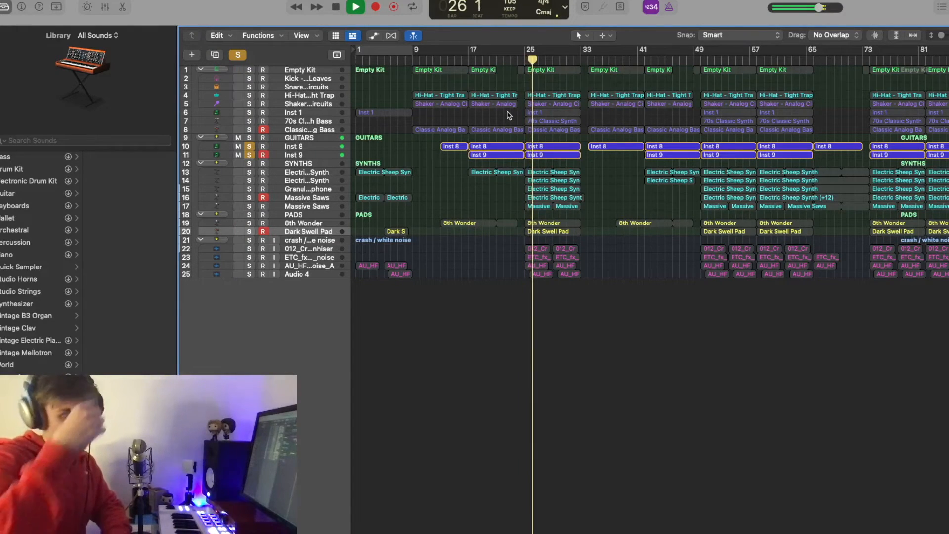
pyautogui.press('space')
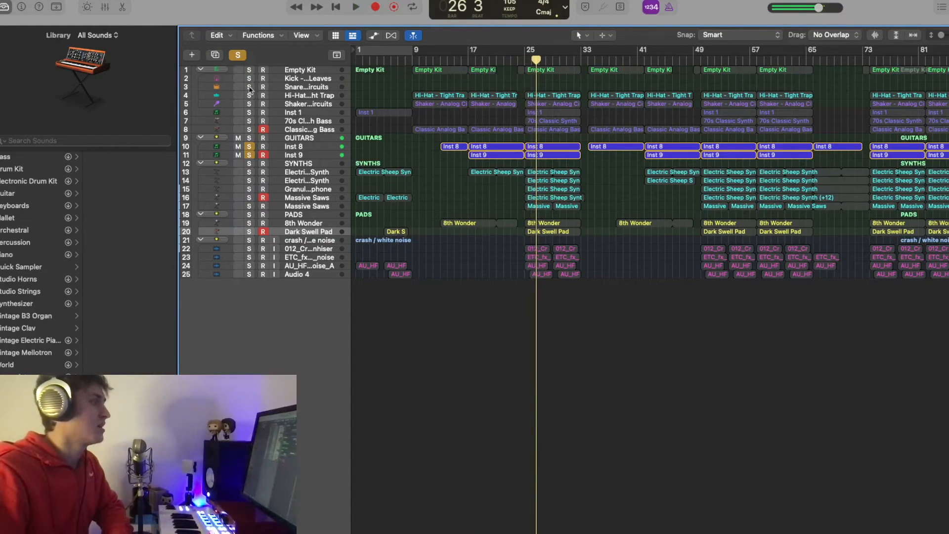
# Clear the guitar solos and play the full mix from bar 21.
pyautogui.click(237, 55)
pyautogui.click(468, 61)
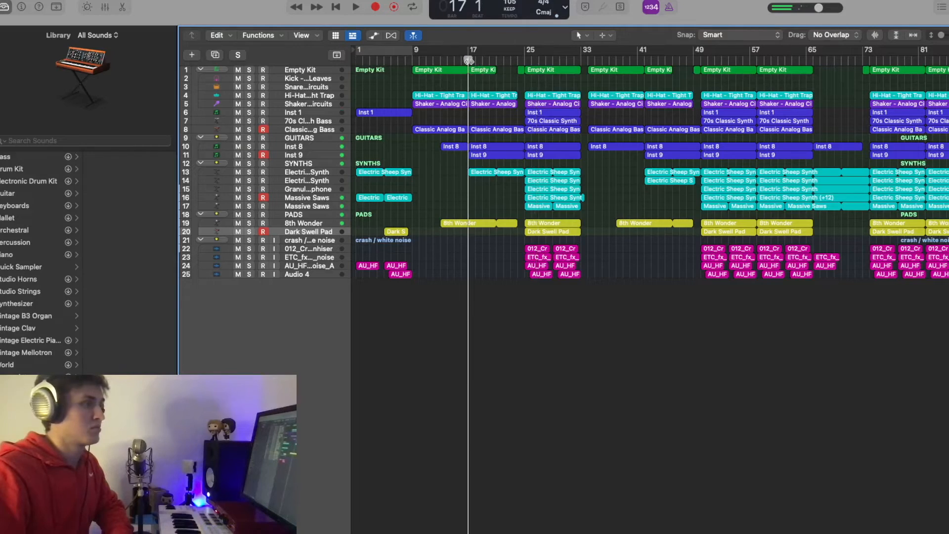
pyautogui.click(498, 61)
pyautogui.press('space')
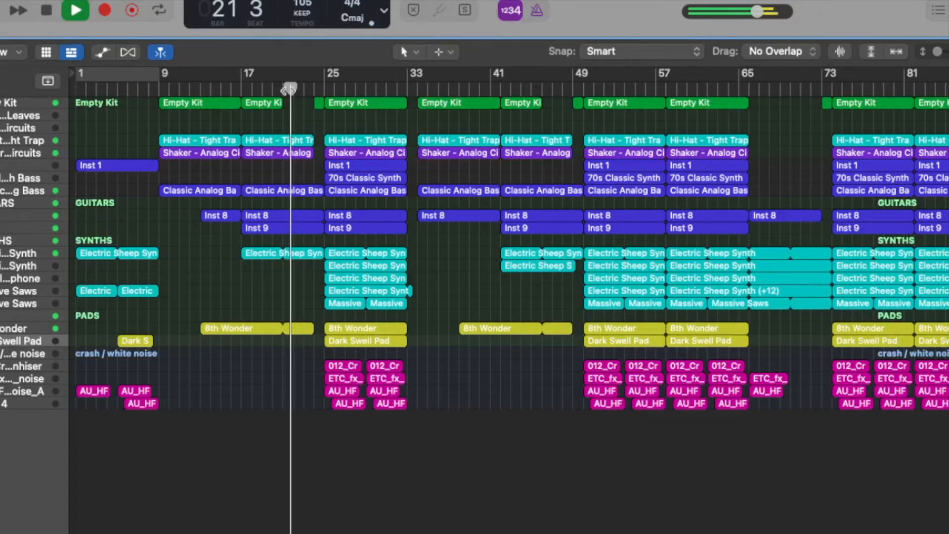